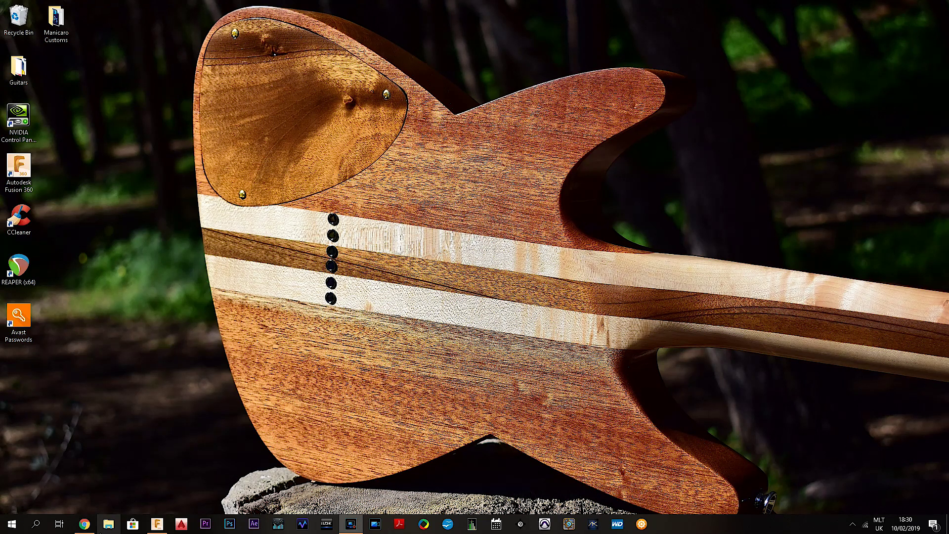
- Bring up the FretFind2D page in Chrome and review the default 25-inch, 24-fret, 6-string design
{"action": "left_click", "coordinate": [85, 524]}
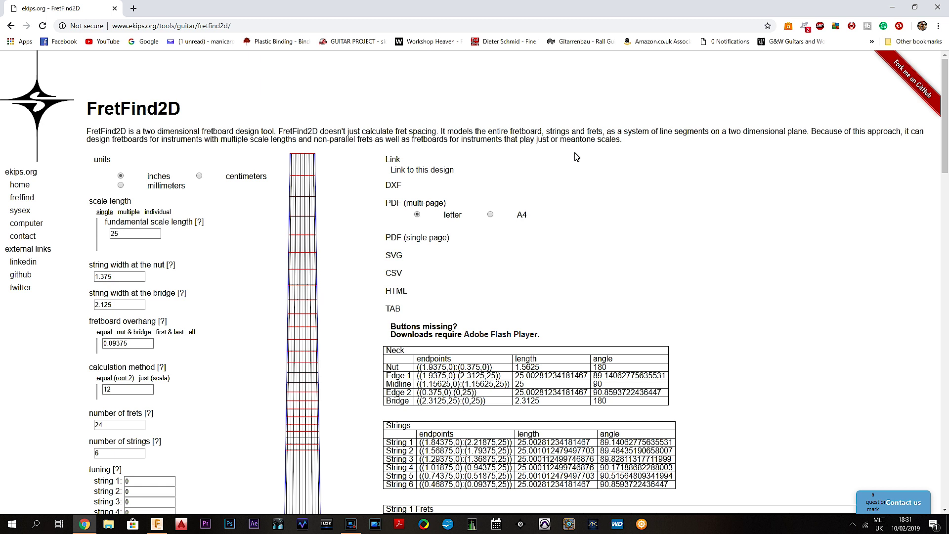
{"action": "scroll", "coordinate": [576, 157], "scroll_direction": "down", "scroll_amount": 2}
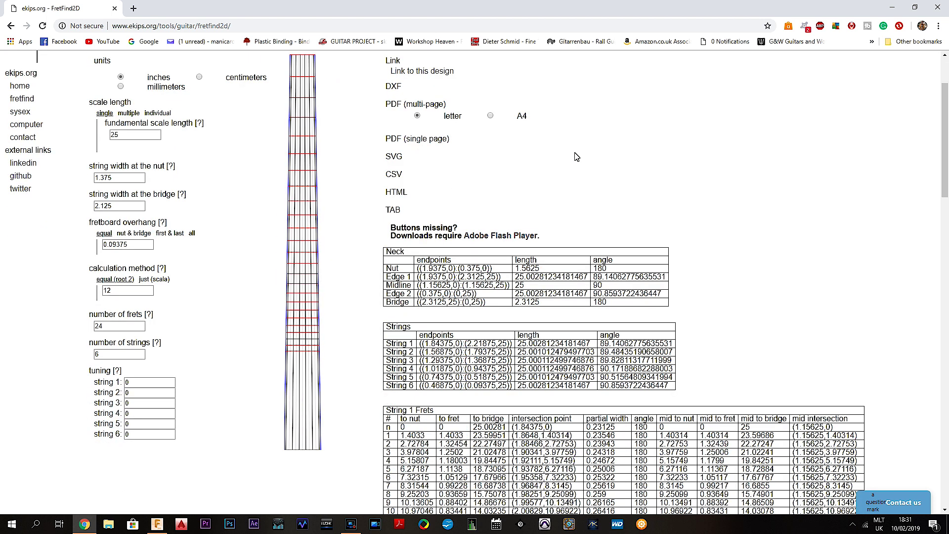
{"action": "scroll", "coordinate": [576, 156], "scroll_direction": "up", "scroll_amount": 2}
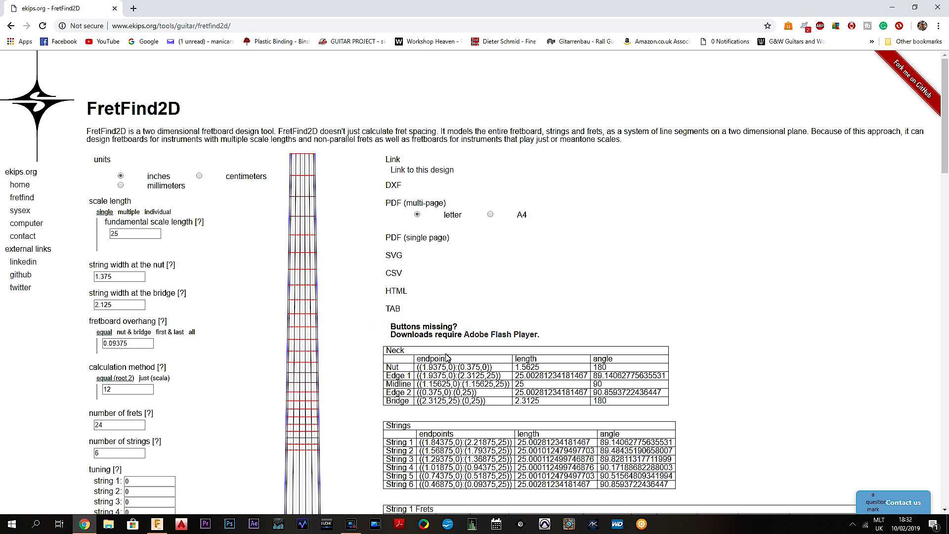
- Allow Flash to run so the DXF, PDF, SVG, CSV, HTML and TAB exports can be saved
{"action": "left_click", "coordinate": [503, 334]}
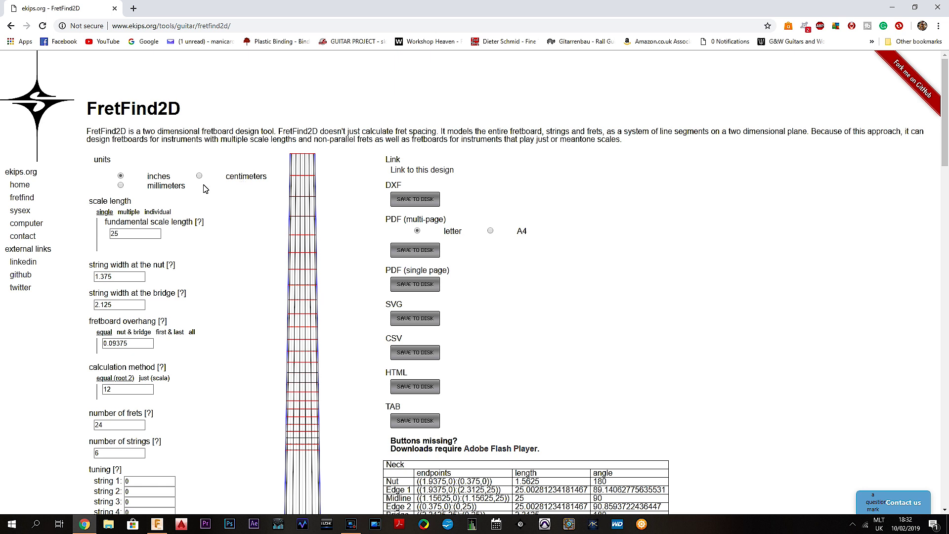
- Switch to millimetres with multiple scale lengths: 648 for the first string, 686 for the last
{"action": "left_click", "coordinate": [121, 185]}
{"action": "left_click", "coordinate": [128, 212]}
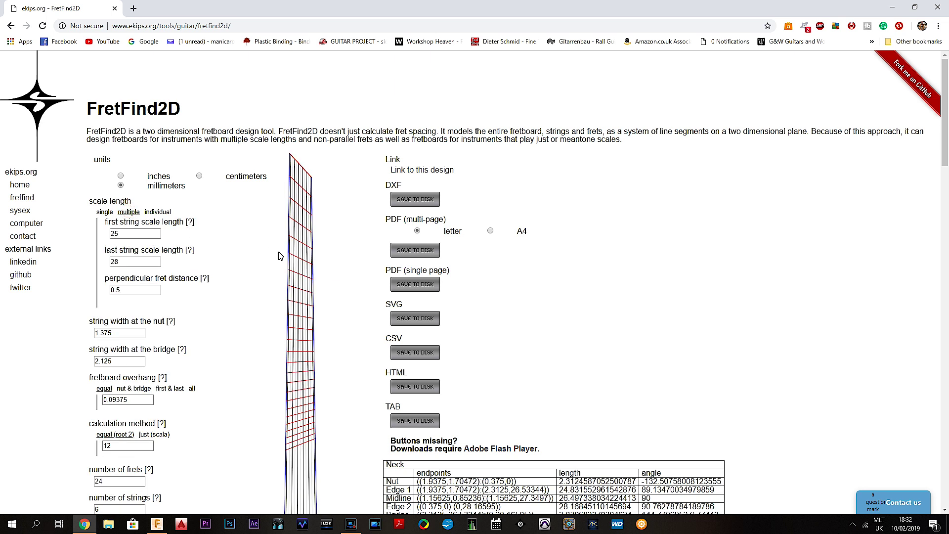
{"action": "double_click", "coordinate": [125, 232]}
{"action": "key", "text": "BackSpace"}
{"action": "type", "text": "8"}
{"action": "left_click", "coordinate": [137, 262]}
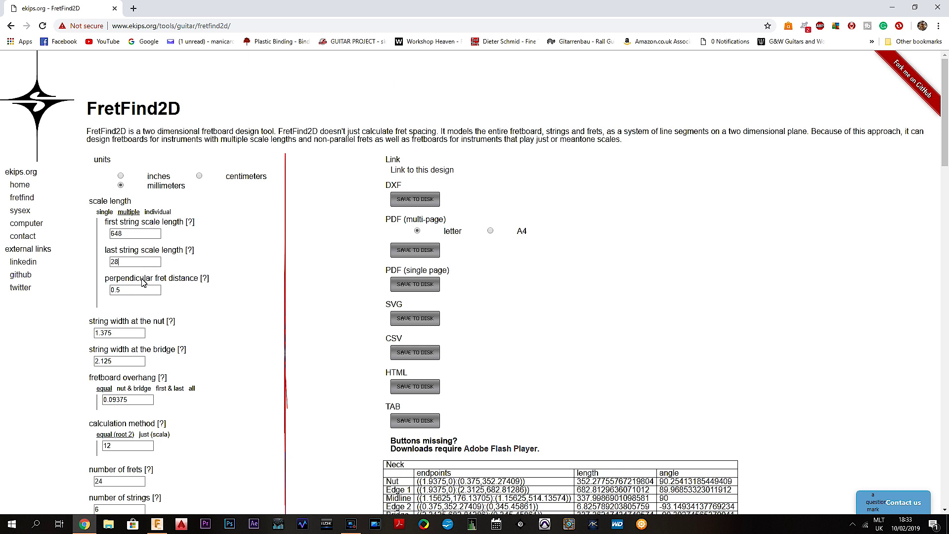
{"action": "type", "text": "686"}
{"action": "key", "text": "BackSpace"}
{"action": "key", "text": "BackSpace"}
{"action": "key", "text": "BackSpace"}
{"action": "key", "text": "BackSpace"}
{"action": "key", "text": "BackSpace"}
{"action": "type", "text": "686"}
- Set string width to 42 at the nut and 55 at the bridge, with overhang 3
{"action": "left_click", "coordinate": [130, 335]}
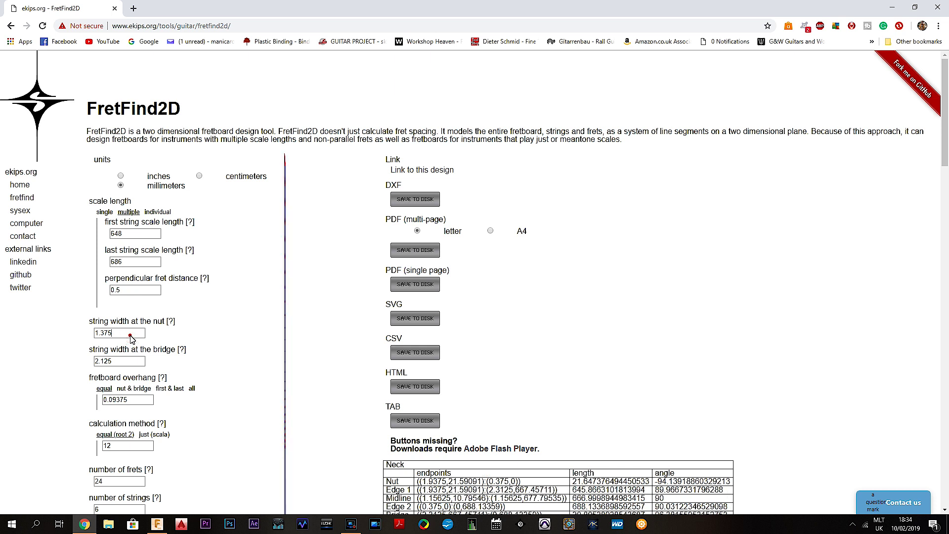
{"action": "double_click", "coordinate": [130, 335]}
{"action": "type", "text": "42"}
{"action": "left_click", "coordinate": [129, 364]}
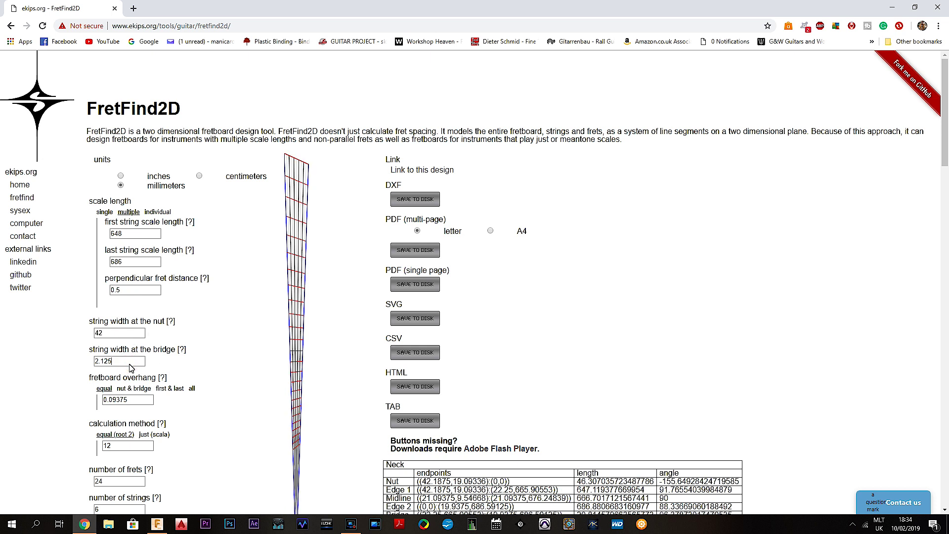
{"action": "type", "text": "55"}
{"action": "key", "text": "BackSpace"}
{"action": "key", "text": "BackSpace"}
{"action": "key", "text": "BackSpace"}
{"action": "key", "text": "BackSpace"}
{"action": "key", "text": "BackSpace"}
{"action": "key", "text": "BackSpace"}
{"action": "type", "text": "55"}
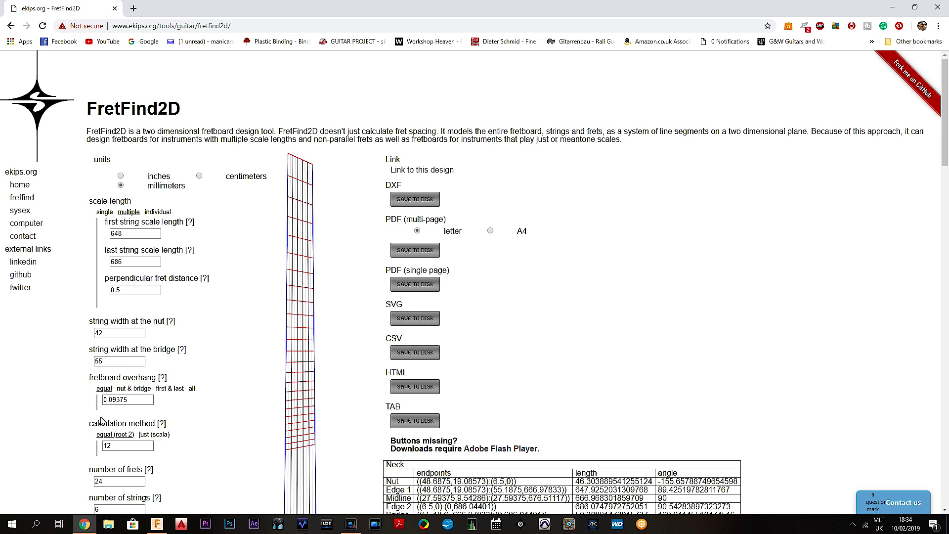
{"action": "double_click", "coordinate": [132, 401]}
{"action": "type", "text": "3"}
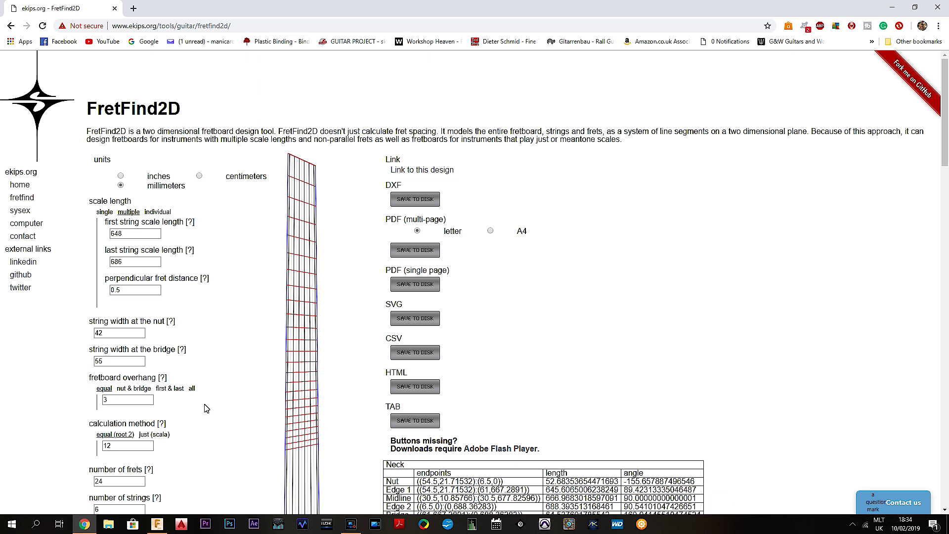
{"action": "scroll", "coordinate": [276, 234], "scroll_direction": "down", "scroll_amount": 2}
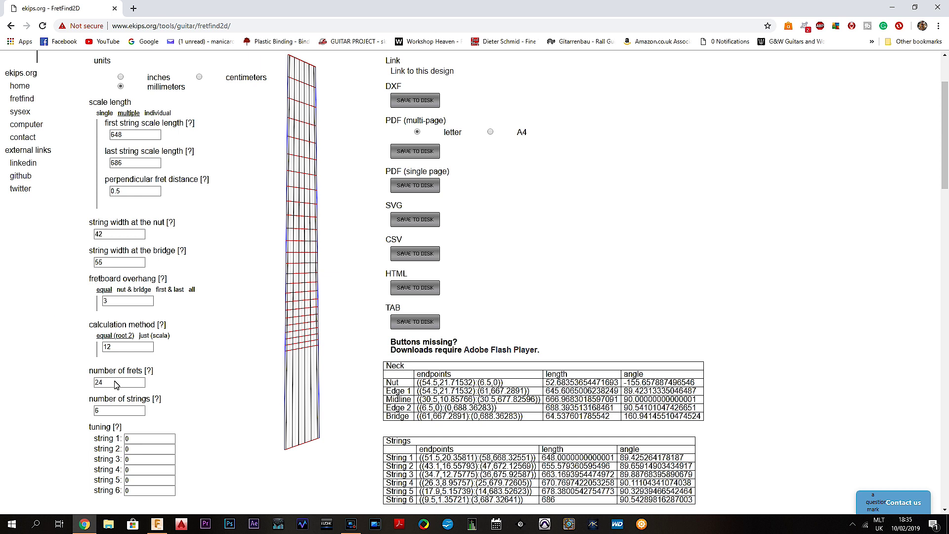
- Change the number of strings from 6 to 7
{"action": "left_click", "coordinate": [124, 411]}
{"action": "key", "text": "BackSpace"}
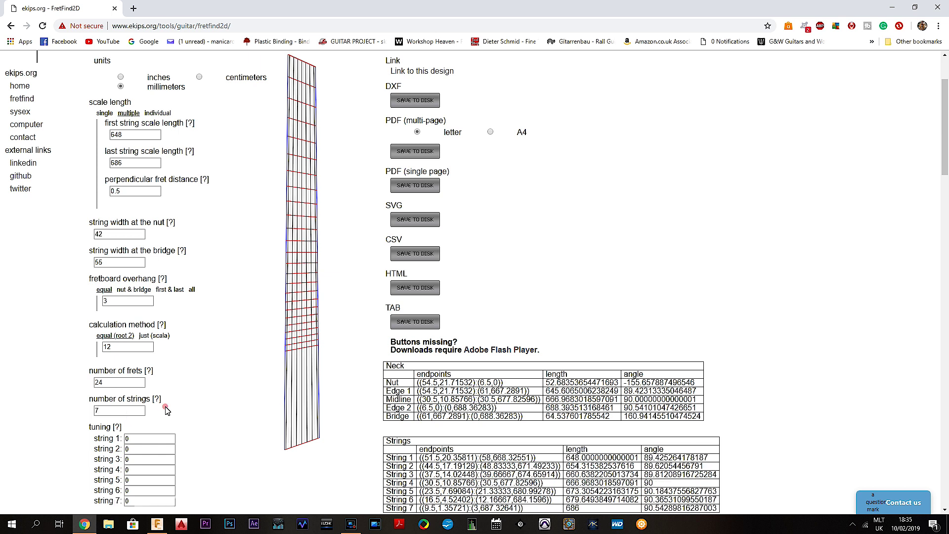
{"action": "scroll", "coordinate": [225, 288], "scroll_direction": "up", "scroll_amount": 1}
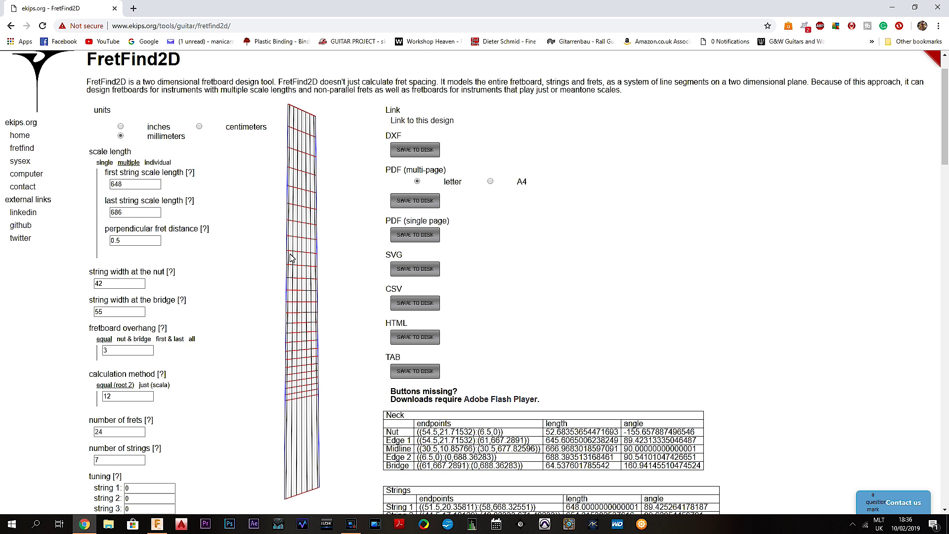
- Copy the fret 7 ratio 0.33258 from the help into the perpendicular fret distance field
{"action": "left_click", "coordinate": [204, 230]}
{"action": "scroll", "coordinate": [196, 334], "scroll_direction": "down", "scroll_amount": 1}
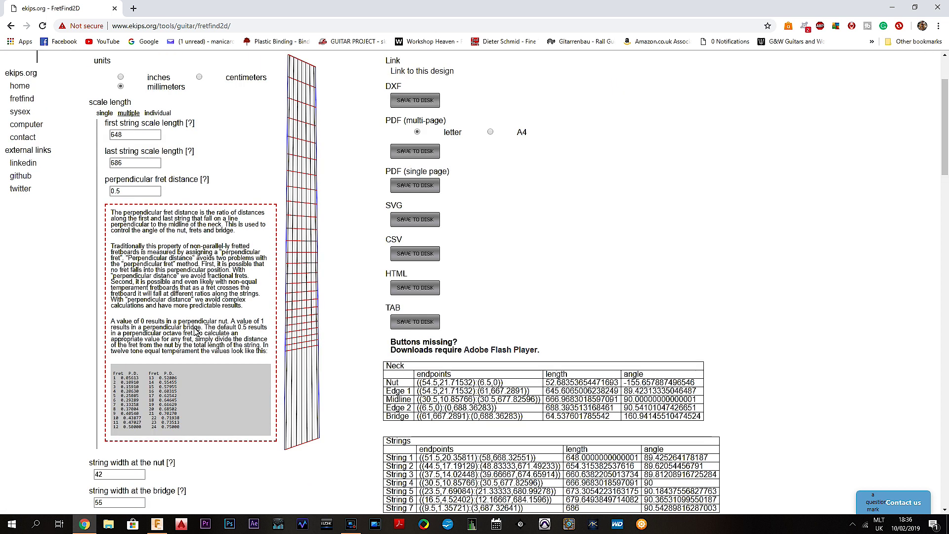
{"action": "left_click", "coordinate": [121, 404]}
{"action": "left_click_drag", "start_coordinate": [127, 407], "coordinate": [142, 409]}
{"action": "key", "text": "ctrl+c"}
{"action": "double_click", "coordinate": [130, 193]}
{"action": "key", "text": "ctrl+v"}
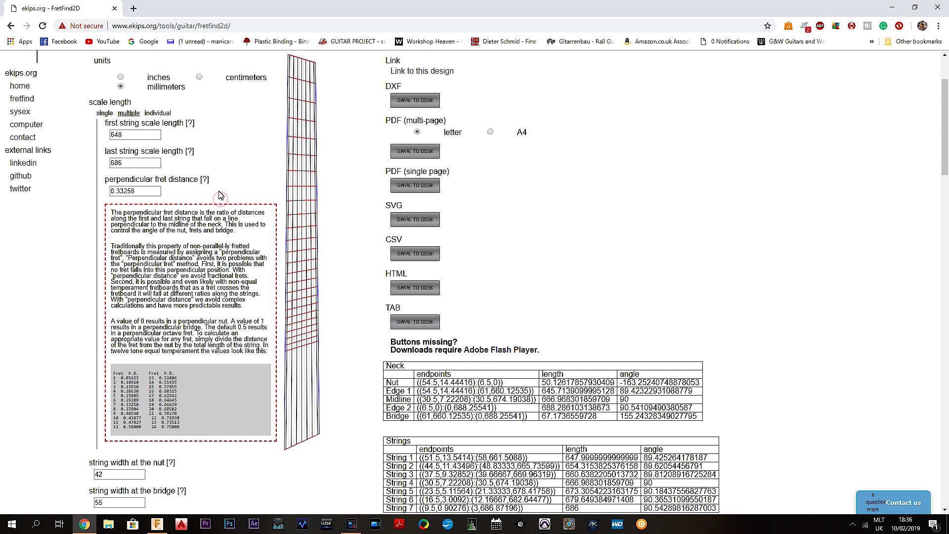
{"action": "left_click", "coordinate": [230, 197]}
{"action": "left_click", "coordinate": [205, 178]}
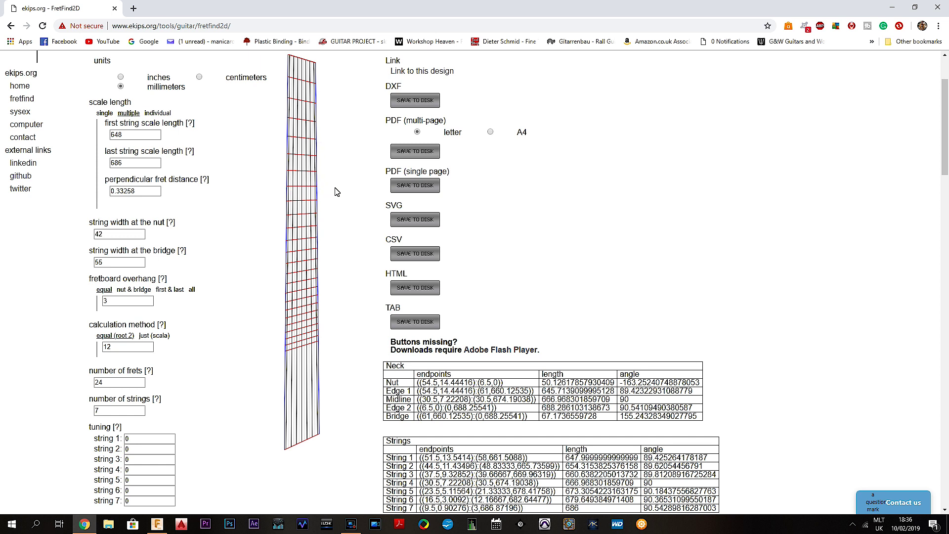
{"action": "scroll", "coordinate": [249, 287], "scroll_direction": "up", "scroll_amount": 1}
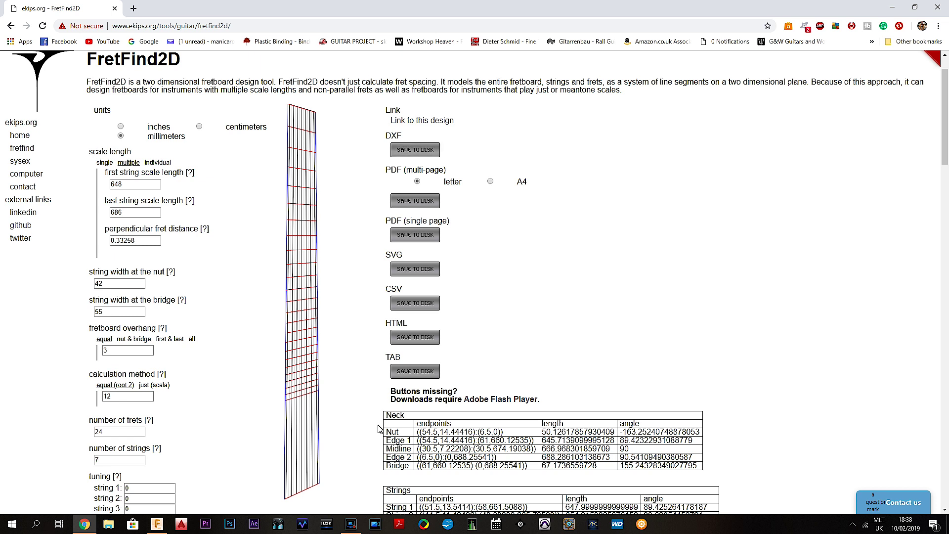
- Save the DXF export as 'fretboard Odin 7.dxf' in the Odin 7 Headless folder
{"action": "left_click", "coordinate": [402, 150]}
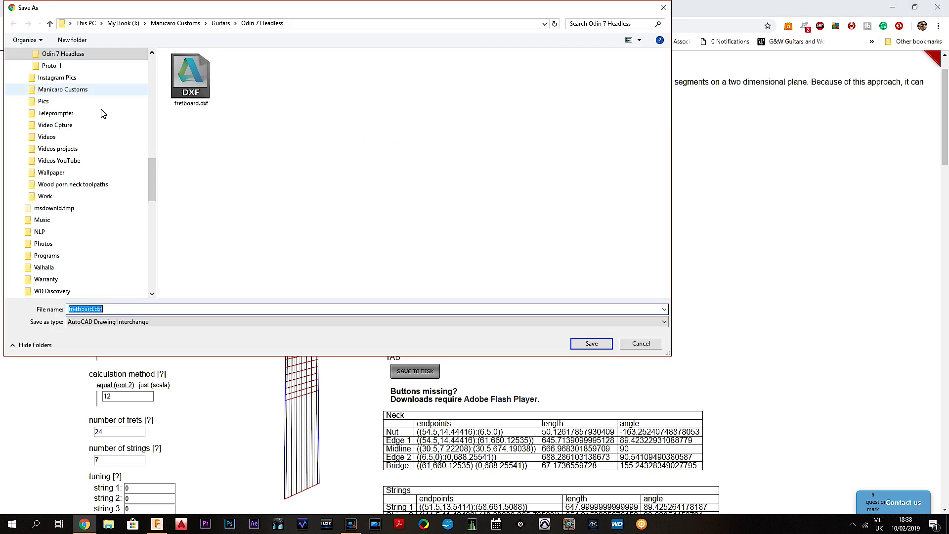
{"action": "left_click", "coordinate": [91, 314]}
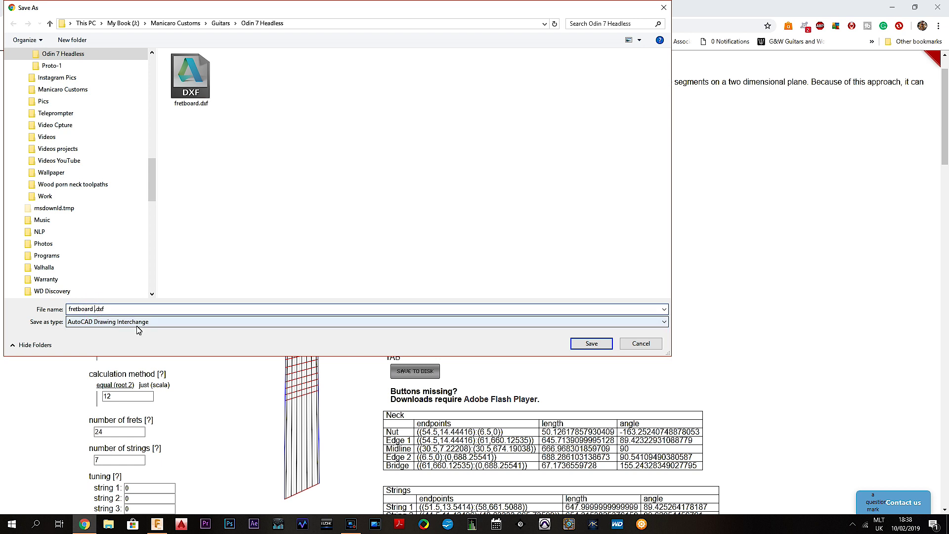
{"action": "type", "text": "Odin 7"}
{"action": "key", "text": "Return"}
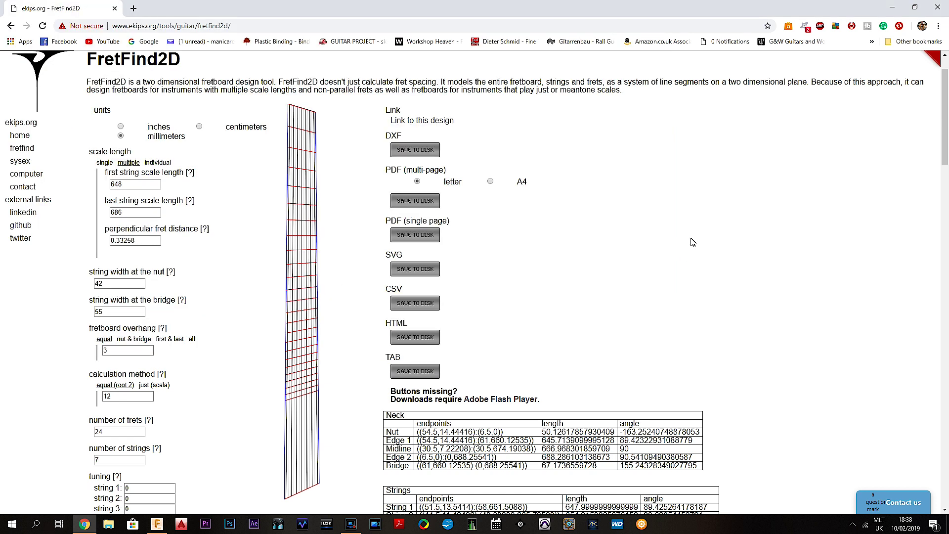
- Minimise Chrome and return to the Fusion 360 design
{"action": "left_click", "coordinate": [892, 8]}
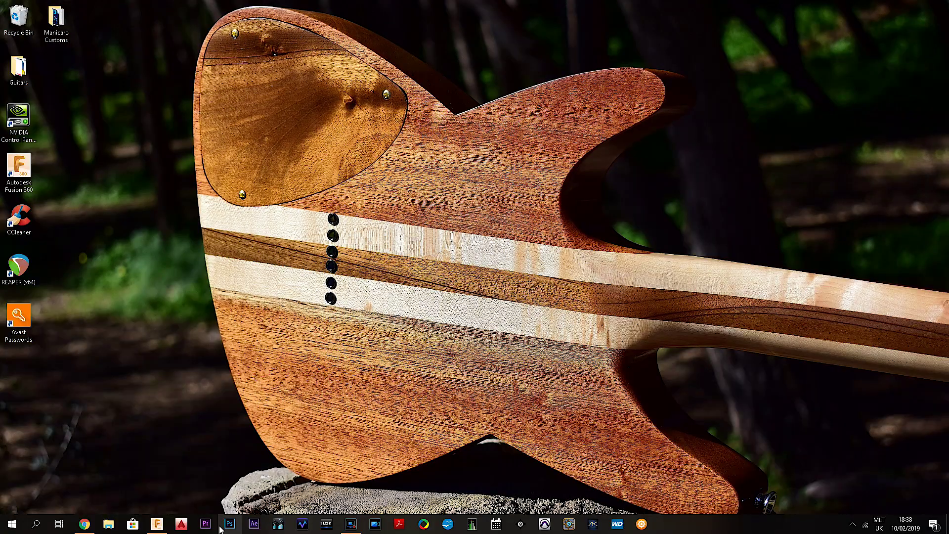
{"action": "left_click", "coordinate": [162, 524]}
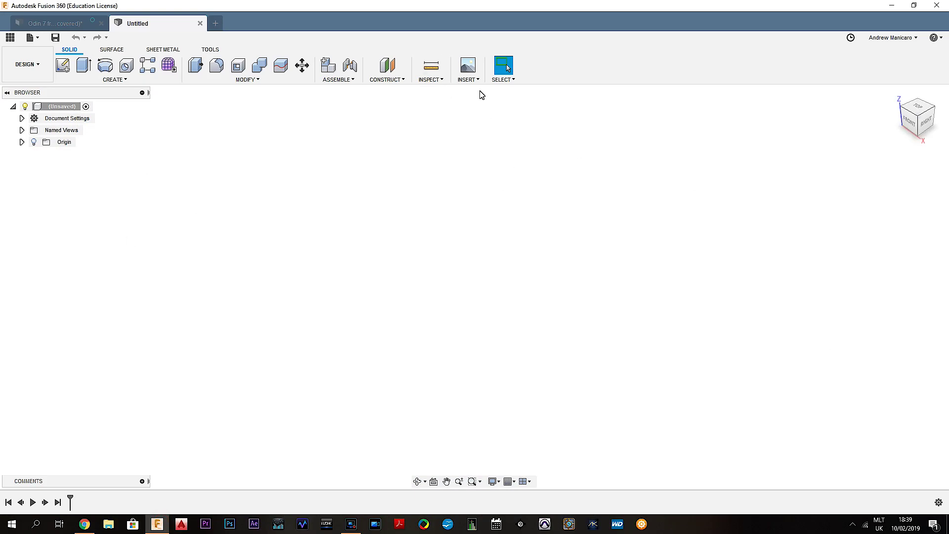
{"action": "key", "text": "ctrl+z"}
- Insert fretboard Odin 7.dxf onto the XY plane from the home view
{"action": "left_click", "coordinate": [467, 80]}
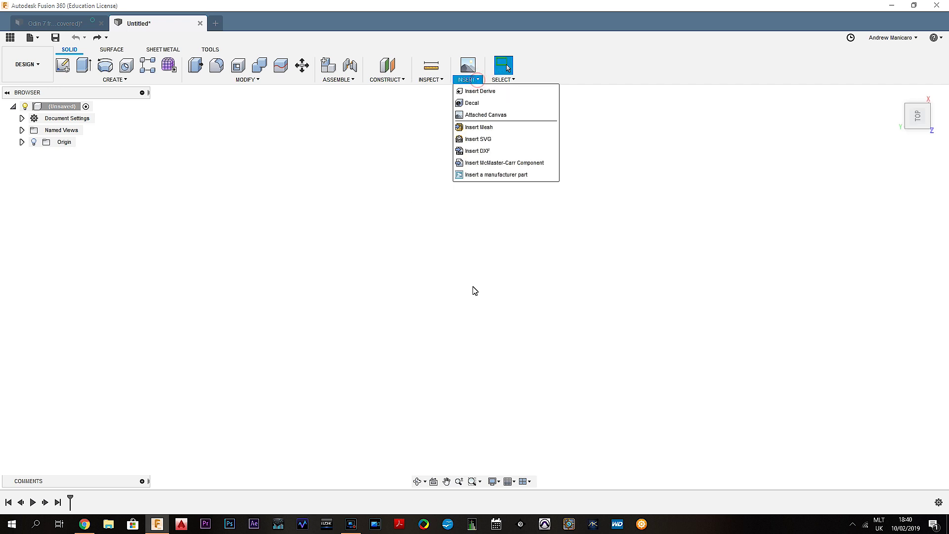
{"action": "left_click", "coordinate": [480, 151]}
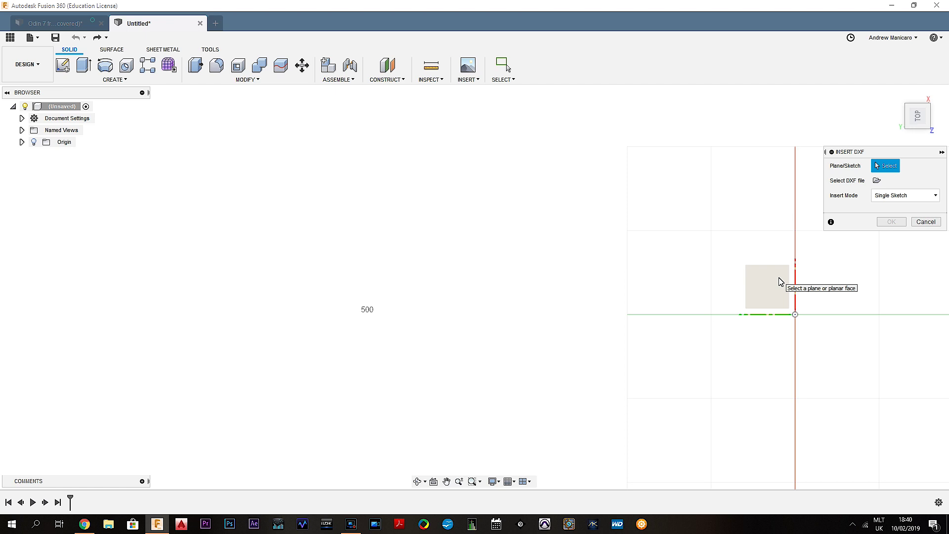
{"action": "left_click", "coordinate": [895, 94]}
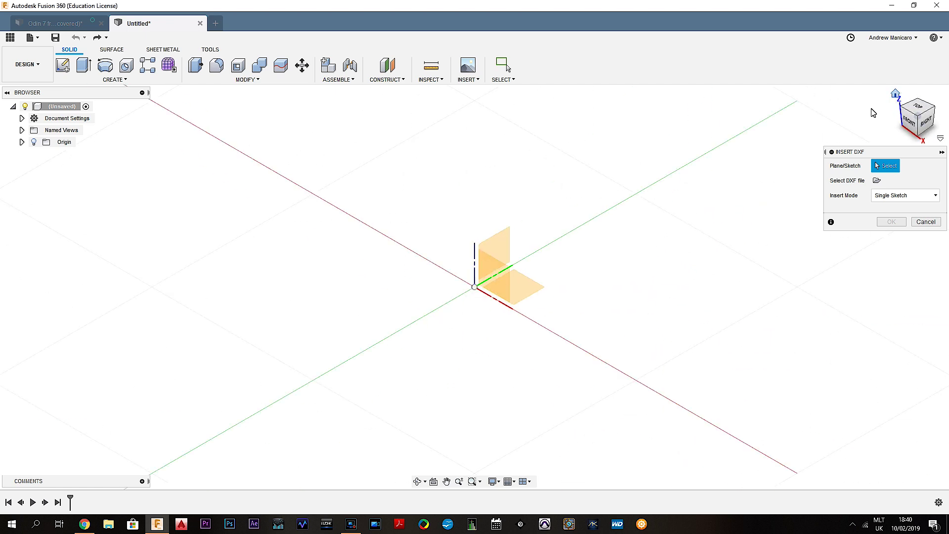
{"action": "left_click", "coordinate": [528, 289]}
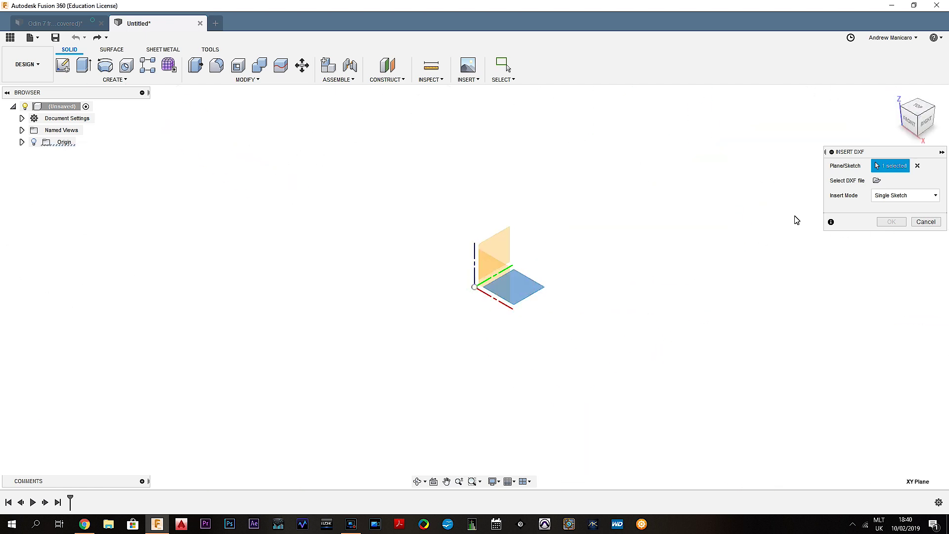
{"action": "left_click", "coordinate": [877, 180]}
{"action": "left_click", "coordinate": [238, 93]}
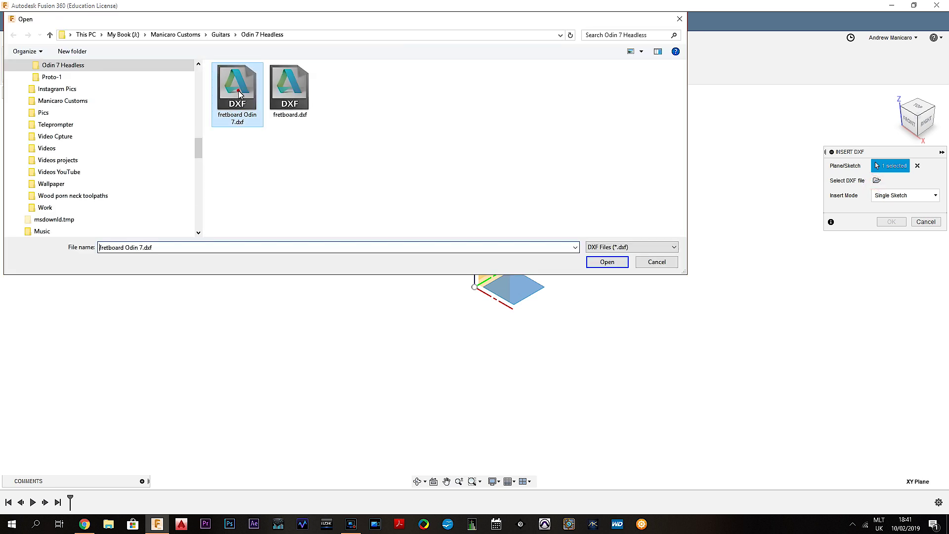
{"action": "left_click", "coordinate": [620, 264]}
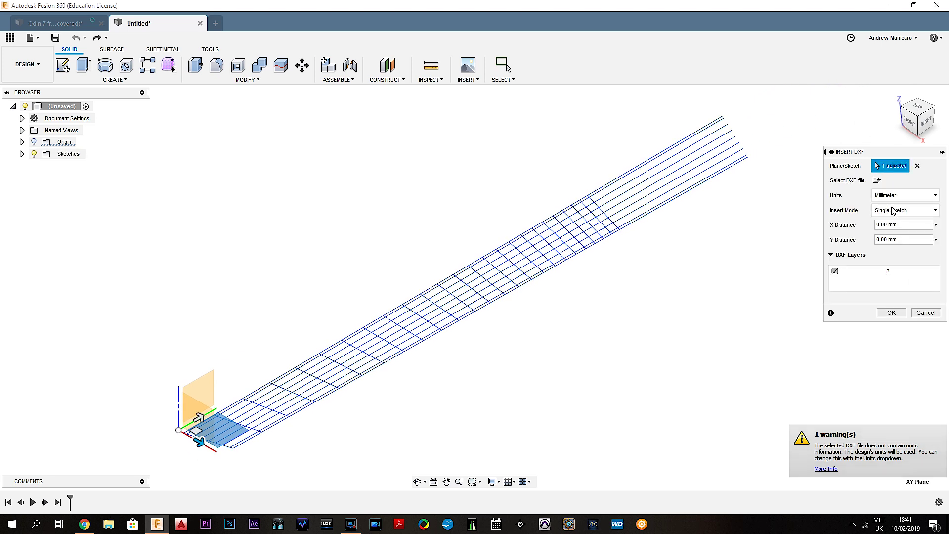
- Confirm the DXF insert and view the fretboard sketch from the top, lying horizontal
{"action": "left_click", "coordinate": [894, 313]}
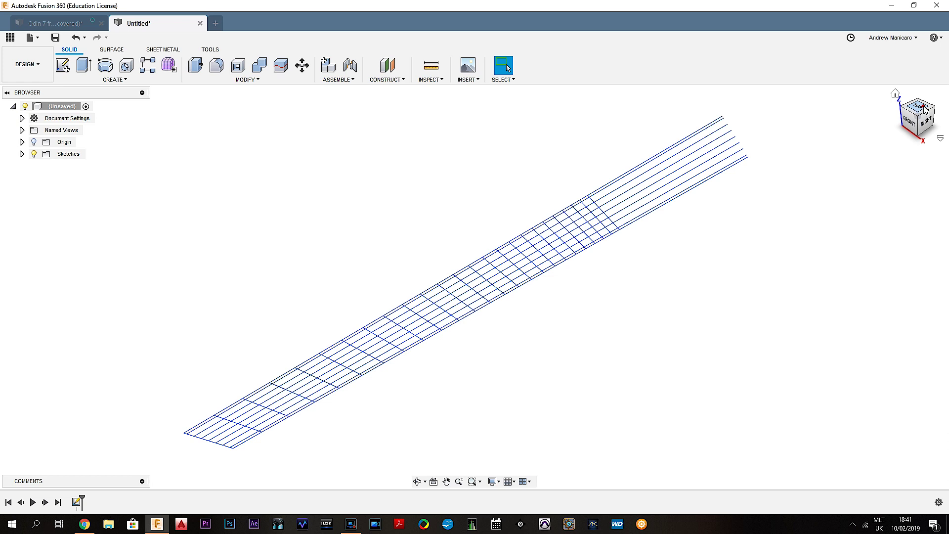
{"action": "left_click", "coordinate": [920, 105]}
{"action": "left_click", "coordinate": [933, 96]}
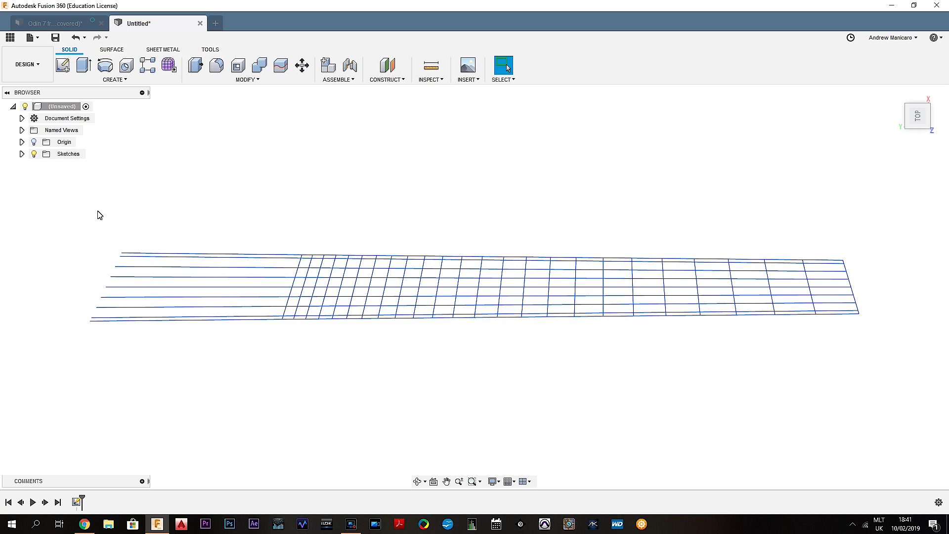
- Select the whole fretboard sketch and rotate it 180° about the Y axis with Move/Copy
{"action": "mouse_move", "coordinate": [77, 206]}
{"action": "left_mouse_down"}
{"action": "mouse_move", "coordinate": [776, 445]}
{"action": "mouse_move", "coordinate": [904, 414]}
{"action": "left_mouse_up"}
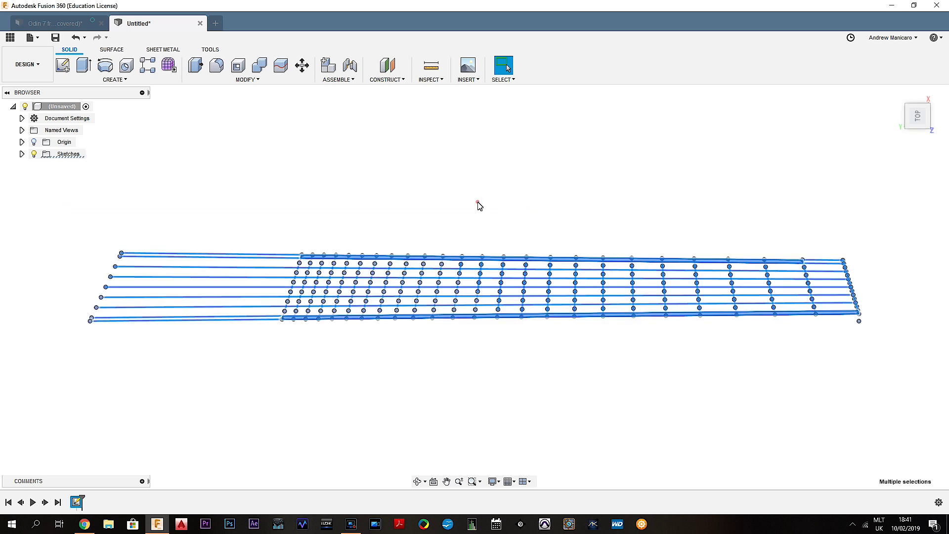
{"action": "right_click", "coordinate": [477, 204]}
{"action": "left_click", "coordinate": [442, 215]}
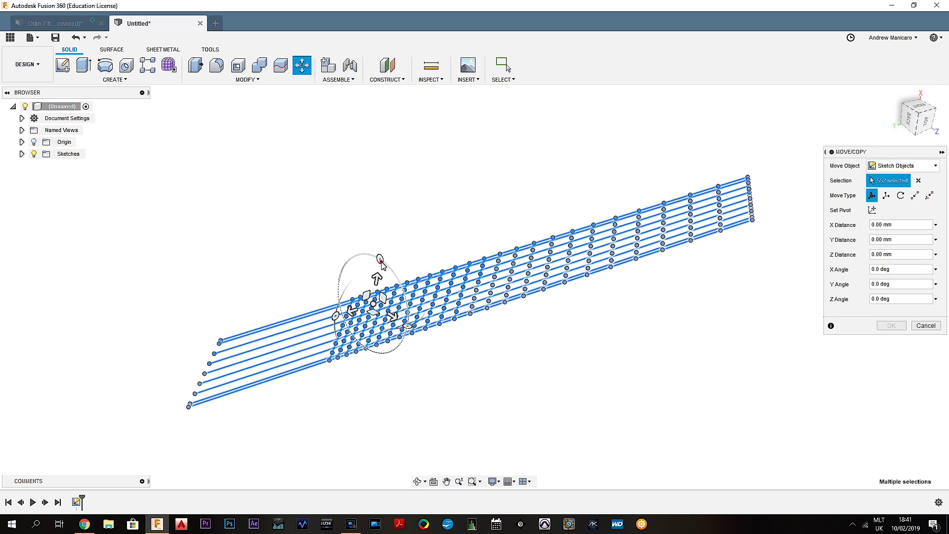
{"action": "mouse_move", "coordinate": [366, 271]}
{"action": "left_mouse_down"}
{"action": "mouse_move", "coordinate": [324, 237]}
{"action": "mouse_move", "coordinate": [277, 275]}
{"action": "mouse_move", "coordinate": [260, 314]}
{"action": "mouse_move", "coordinate": [261, 346]}
{"action": "left_mouse_up"}
{"action": "type", "text": "180"}
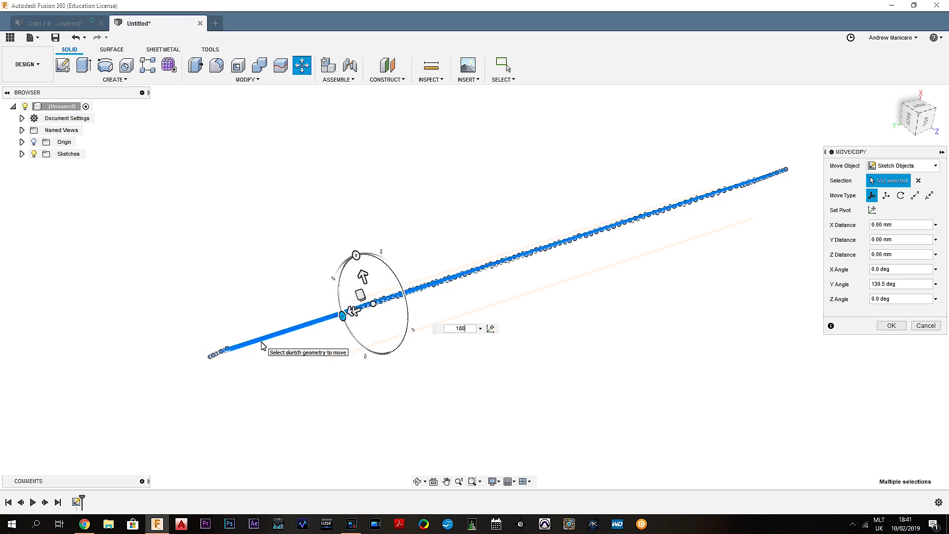
{"action": "key", "text": "Return"}
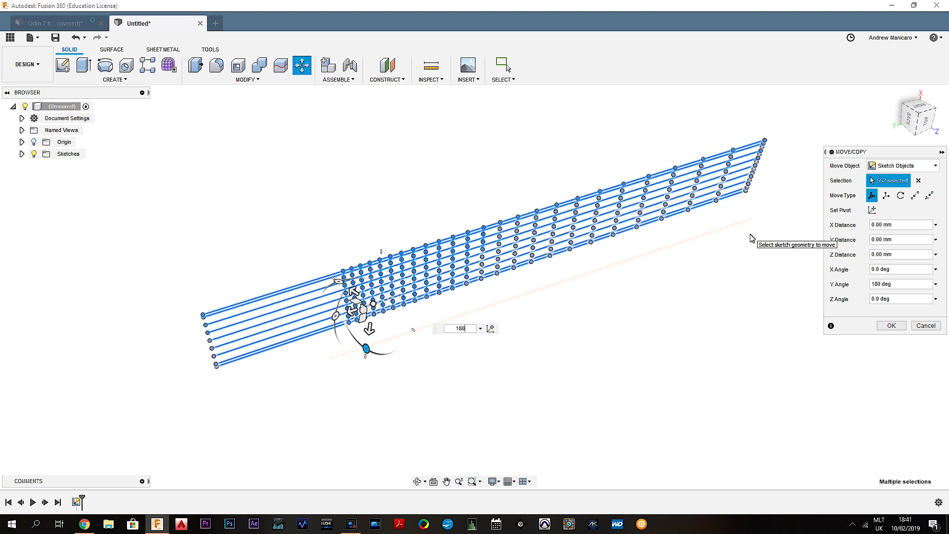
{"action": "key", "text": "Return"}
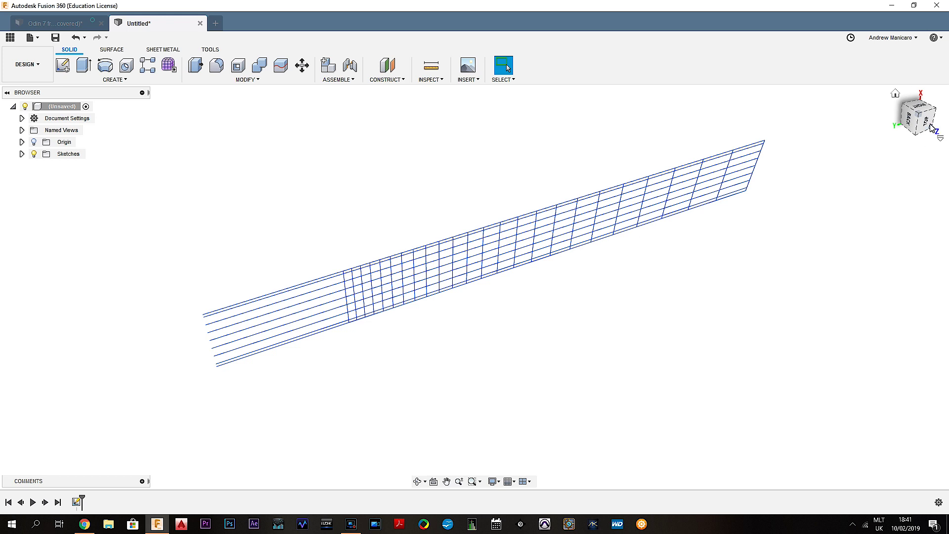
{"action": "left_click", "coordinate": [930, 126]}
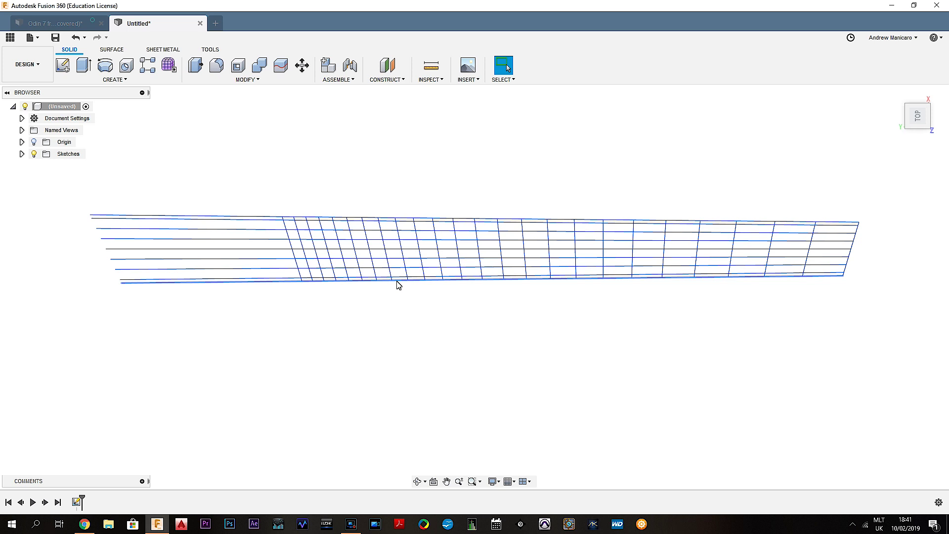
{"action": "left_click", "coordinate": [84, 524]}
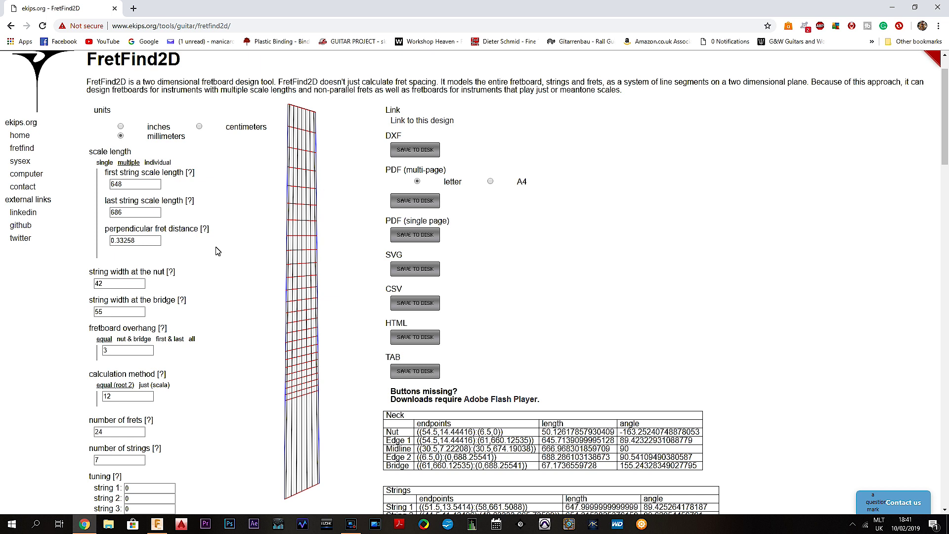
{"action": "left_click", "coordinate": [157, 524]}
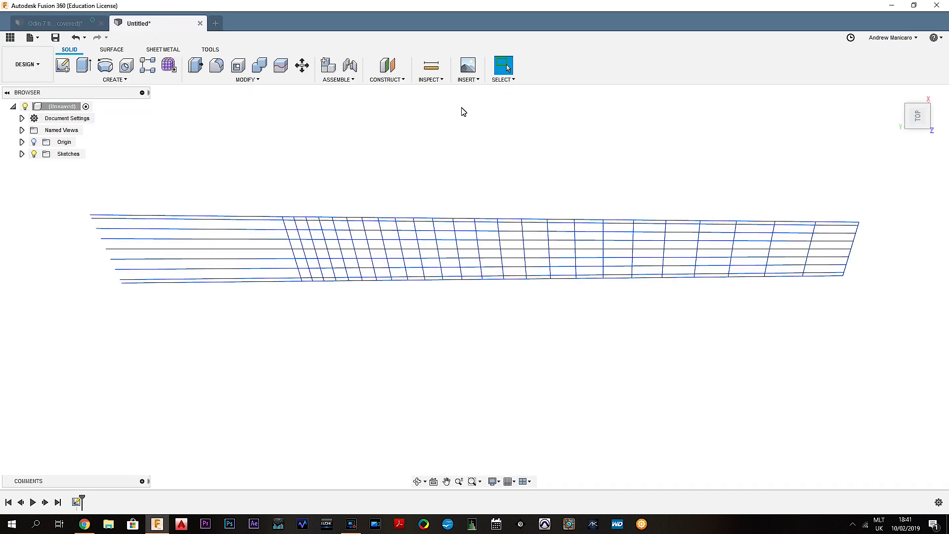
{"action": "scroll", "coordinate": [540, 237], "scroll_direction": "up", "scroll_amount": 5}
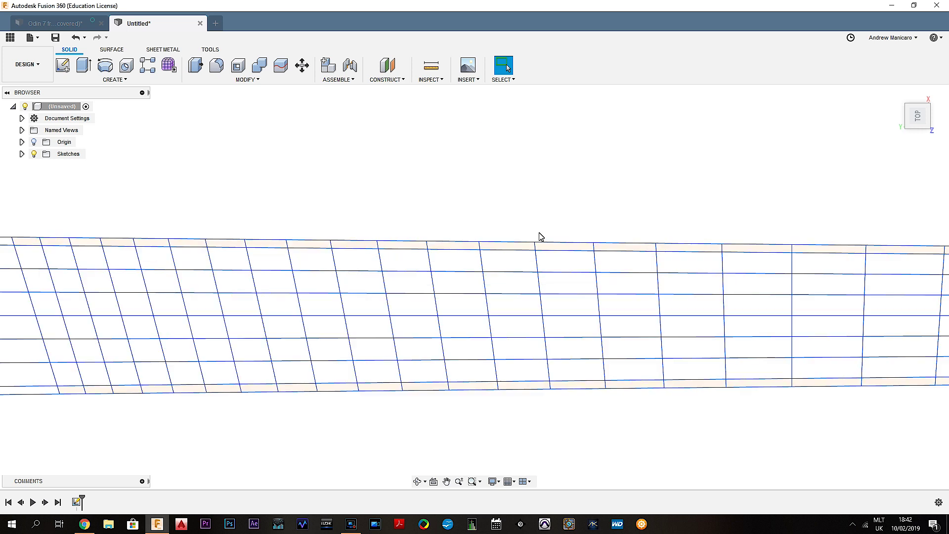
- Check the lengths of several short fret segments, then zoom back out to the whole fretboard
{"action": "left_click", "coordinate": [428, 253]}
{"action": "left_click", "coordinate": [431, 279]}
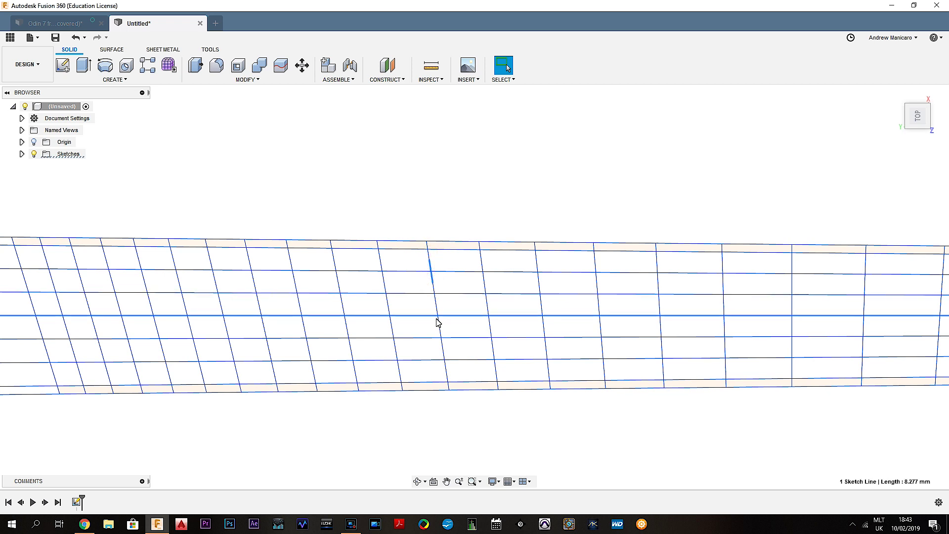
{"action": "scroll", "coordinate": [845, 321], "scroll_direction": "up", "scroll_amount": 2}
{"action": "left_click_drag", "start_coordinate": [845, 321], "coordinate": [534, 364]}
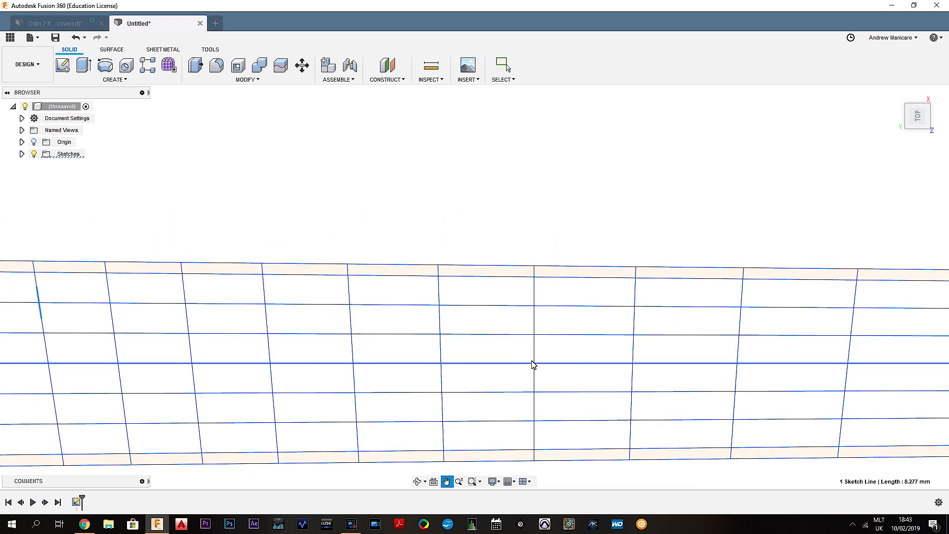
{"action": "left_click", "coordinate": [534, 280]}
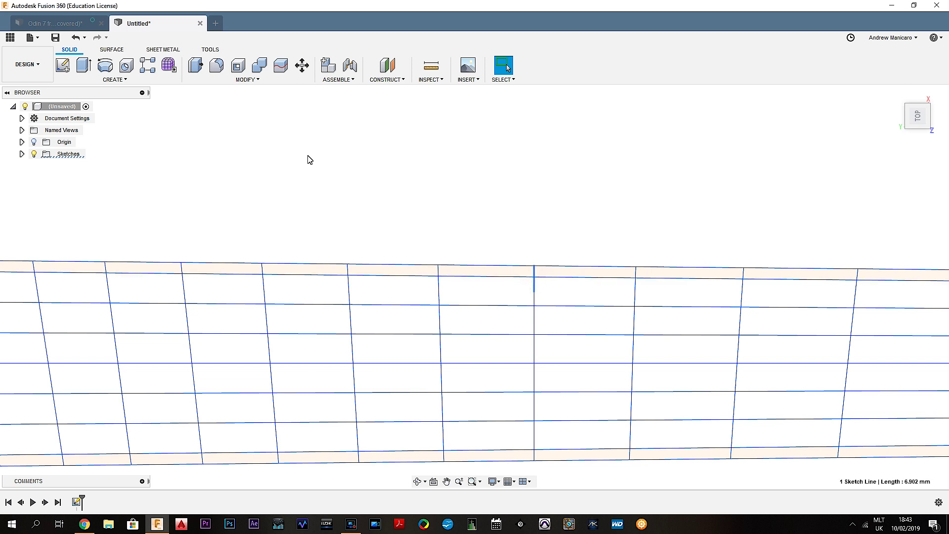
{"action": "scroll", "coordinate": [308, 163], "scroll_direction": "down", "scroll_amount": 3}
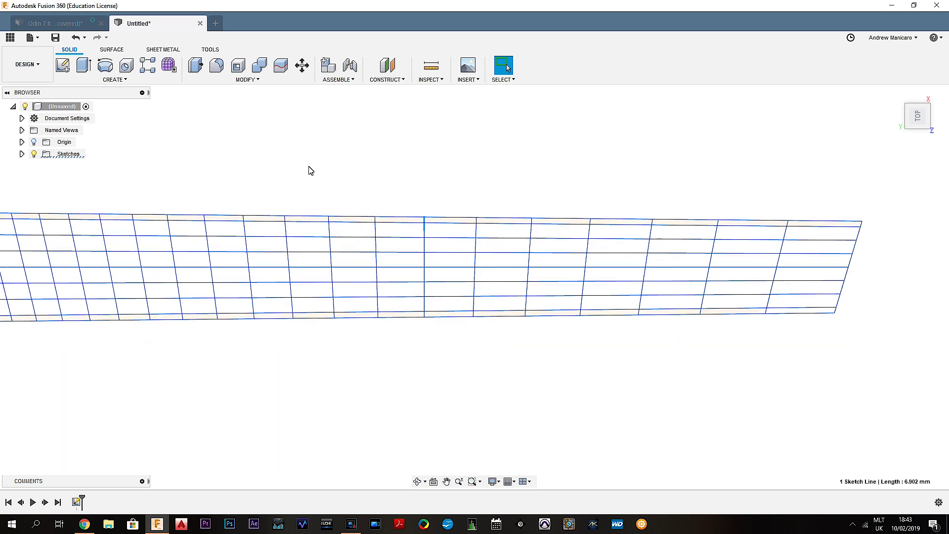
{"action": "scroll", "coordinate": [412, 192], "scroll_direction": "down", "scroll_amount": 2}
{"action": "left_click_drag", "start_coordinate": [407, 165], "coordinate": [420, 203]}
{"action": "left_click", "coordinate": [417, 182]}
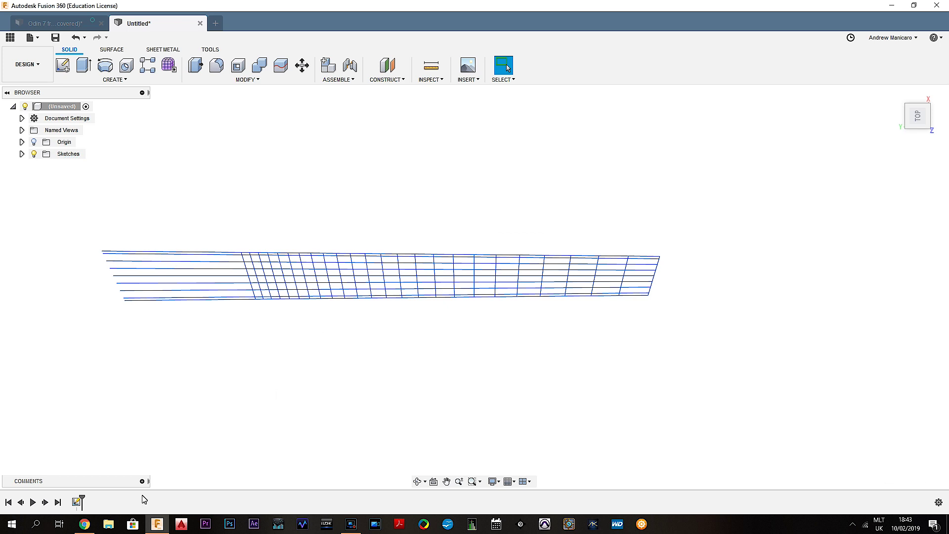
- Recalculate the FretFind2D fretboard layout for 2 strings
{"action": "left_click", "coordinate": [84, 524]}
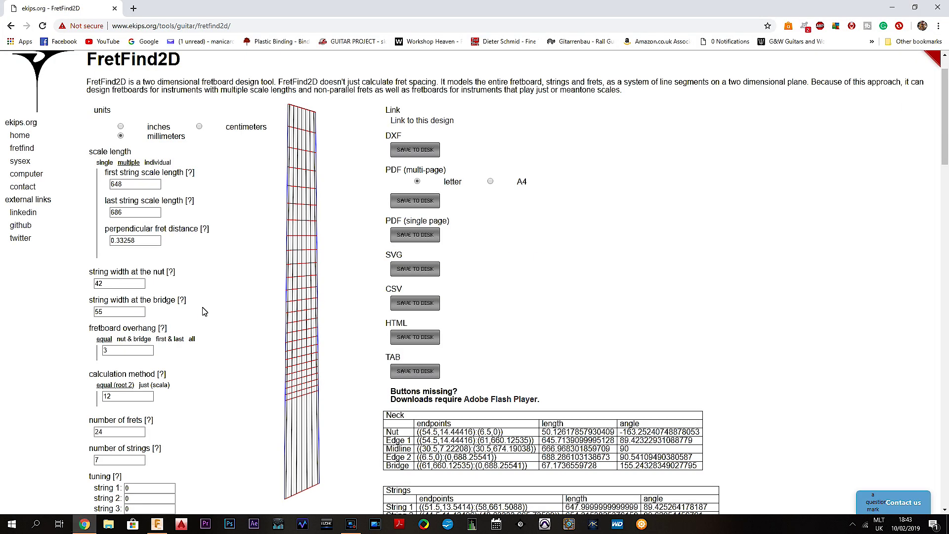
{"action": "scroll", "coordinate": [204, 311], "scroll_direction": "down", "scroll_amount": 3}
{"action": "scroll", "coordinate": [205, 311], "scroll_direction": "up", "scroll_amount": 2}
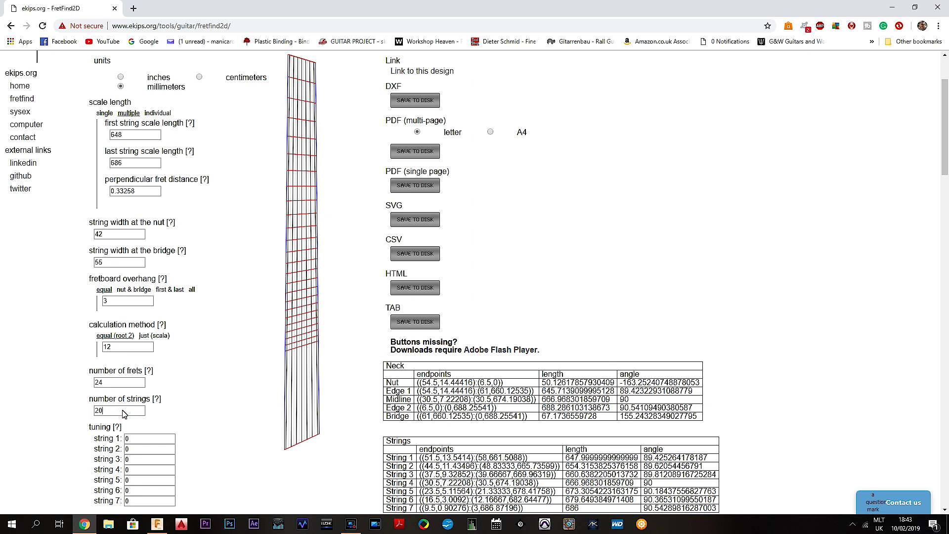
{"action": "key", "text": "Return"}
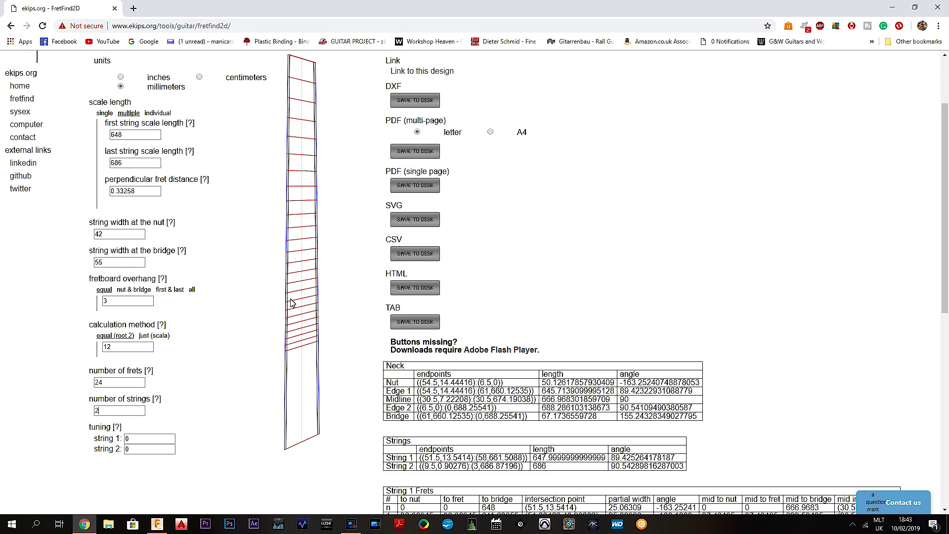
{"action": "scroll", "coordinate": [316, 223], "scroll_direction": "down", "scroll_amount": 9}
{"action": "scroll", "coordinate": [311, 265], "scroll_direction": "up", "scroll_amount": 11}
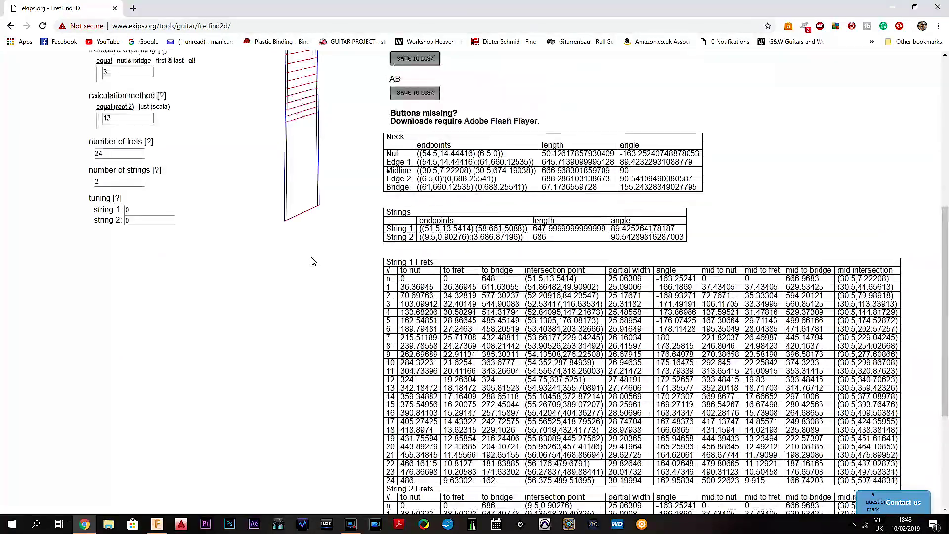
- Export the 2-string layout as the DXF 'fretboard Odin 7b.dxf'
{"action": "left_click", "coordinate": [414, 199]}
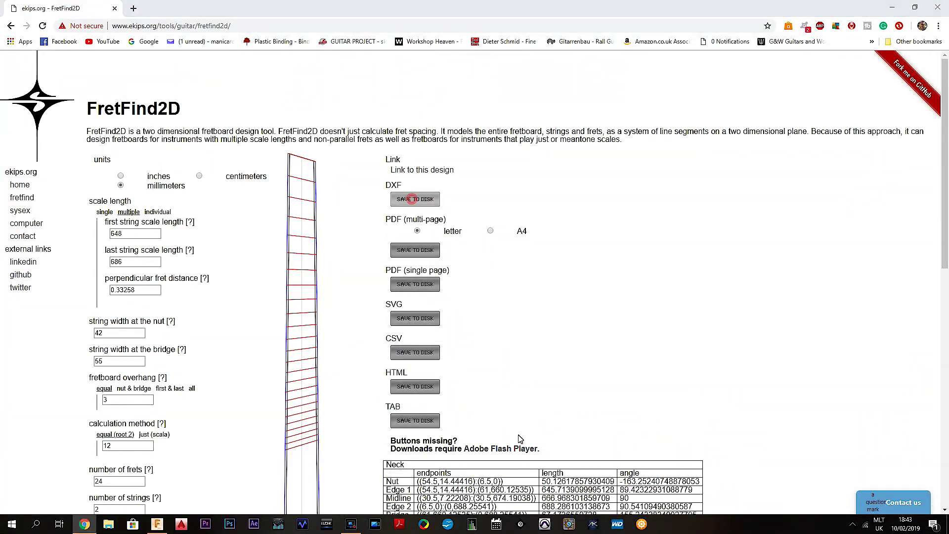
{"action": "left_click", "coordinate": [193, 113]}
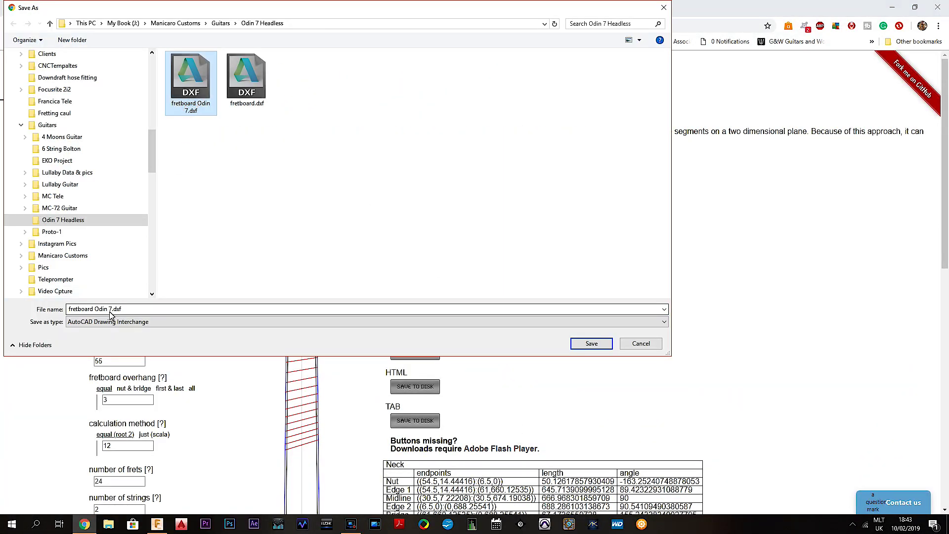
{"action": "left_click", "coordinate": [113, 307]}
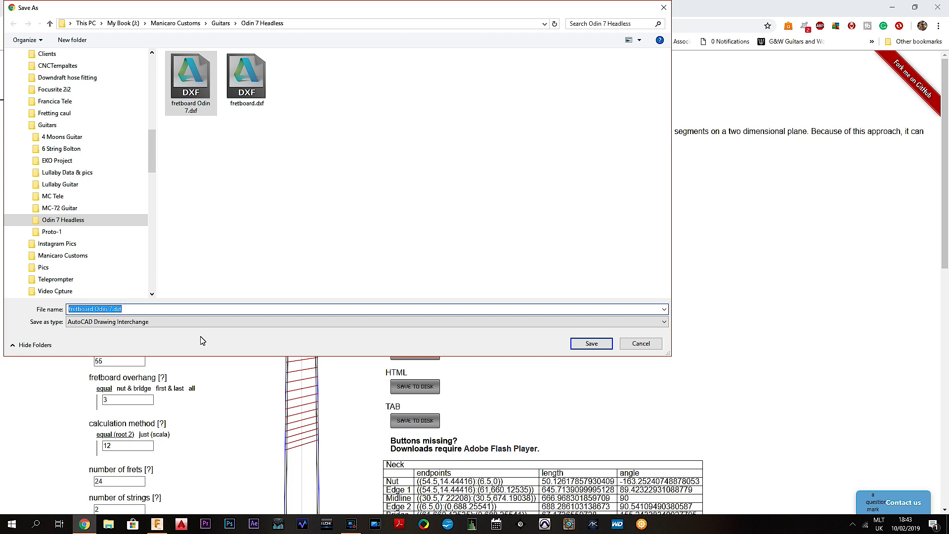
{"action": "type", "text": "b"}
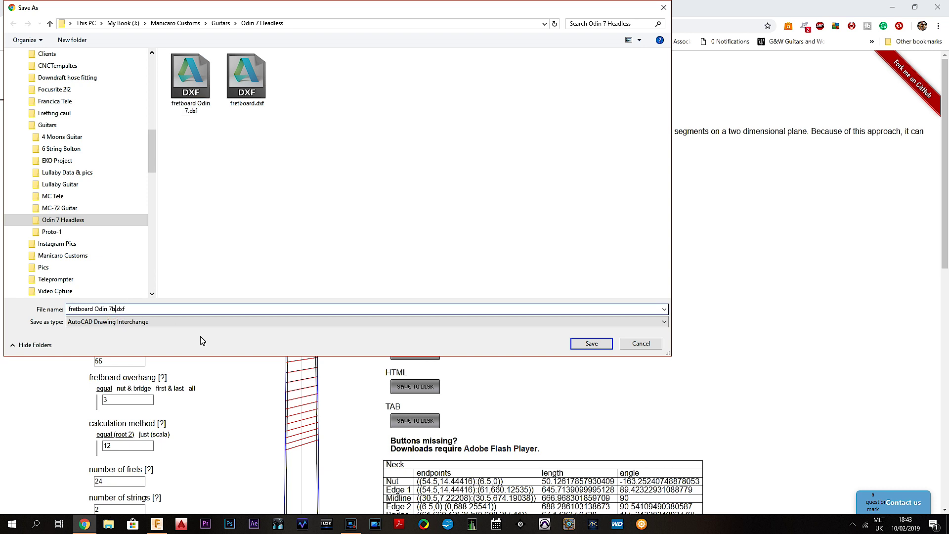
{"action": "key", "text": "Return"}
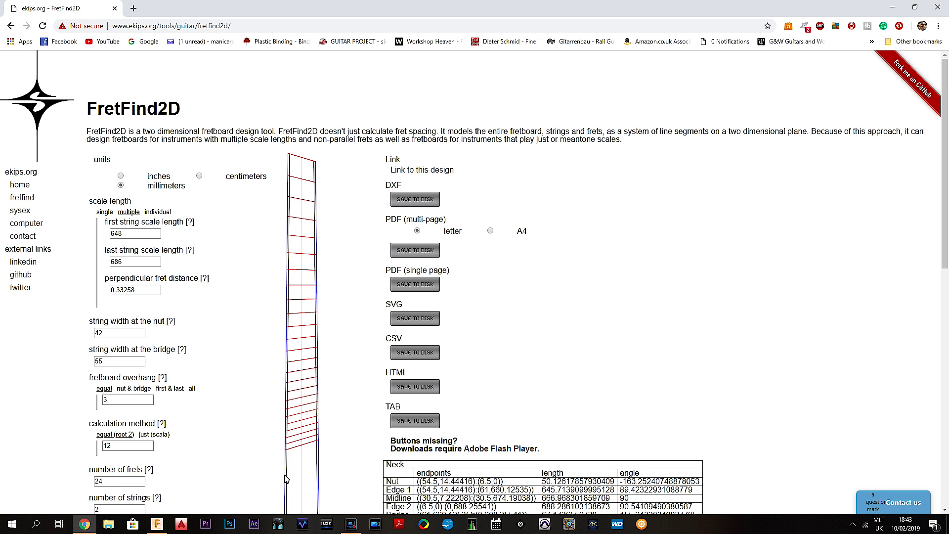
- Insert 'fretboard Odin 7b.dxf' into Fusion 360 as a DXF sketch on the XY plane
{"action": "left_click", "coordinate": [159, 525]}
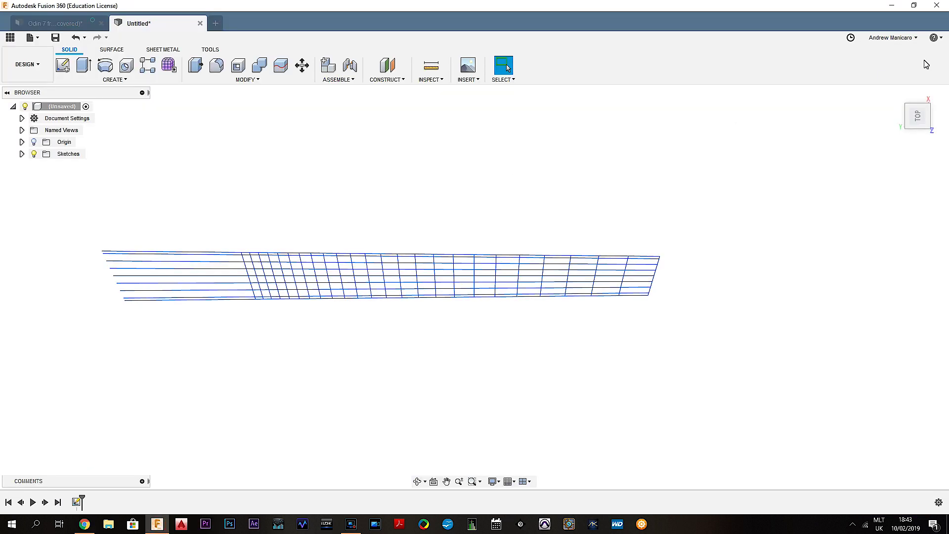
{"action": "left_click", "coordinate": [478, 80]}
{"action": "left_click", "coordinate": [485, 151]}
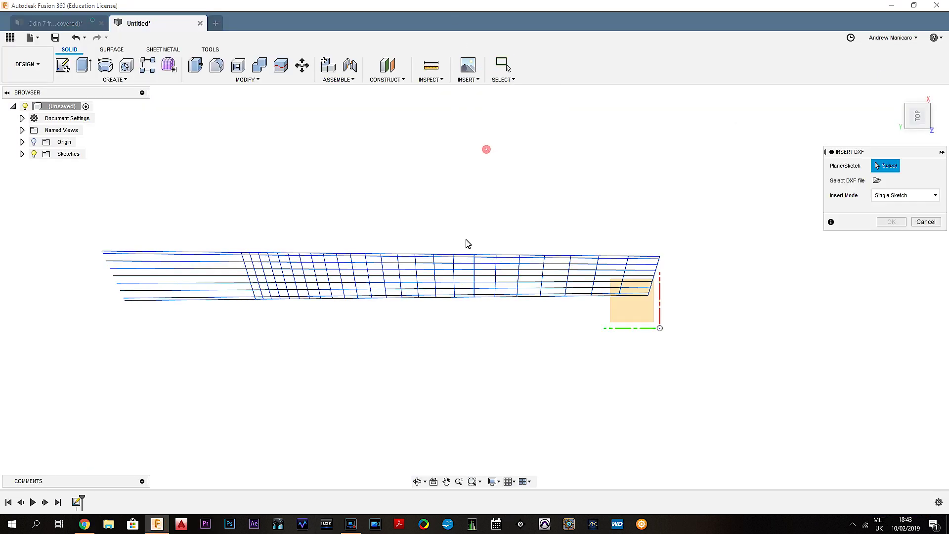
{"action": "left_click", "coordinate": [644, 322]}
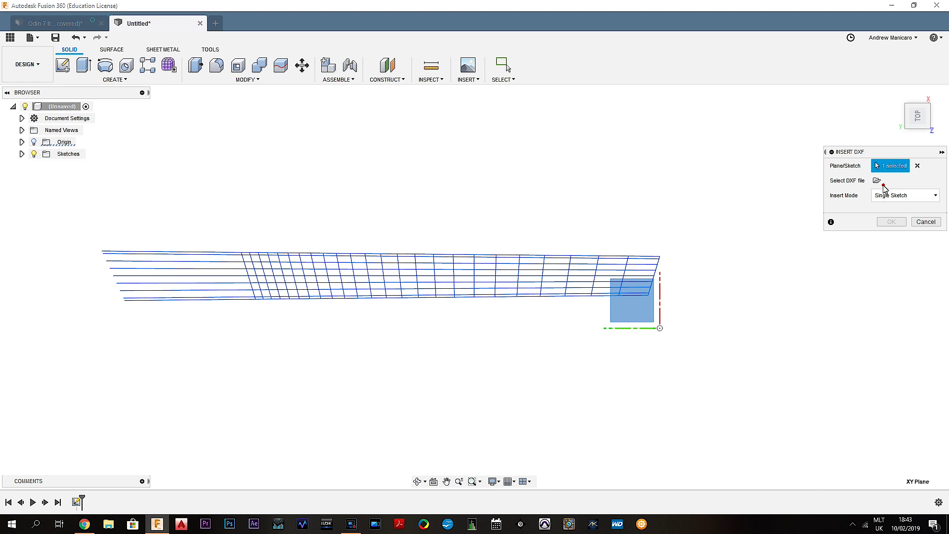
{"action": "left_click", "coordinate": [876, 181]}
{"action": "left_click", "coordinate": [285, 92]}
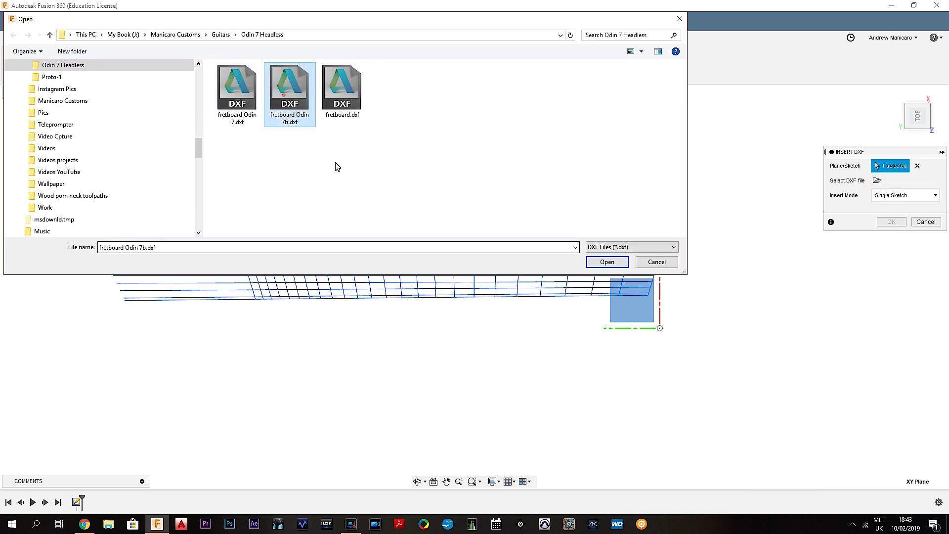
{"action": "left_click", "coordinate": [607, 262]}
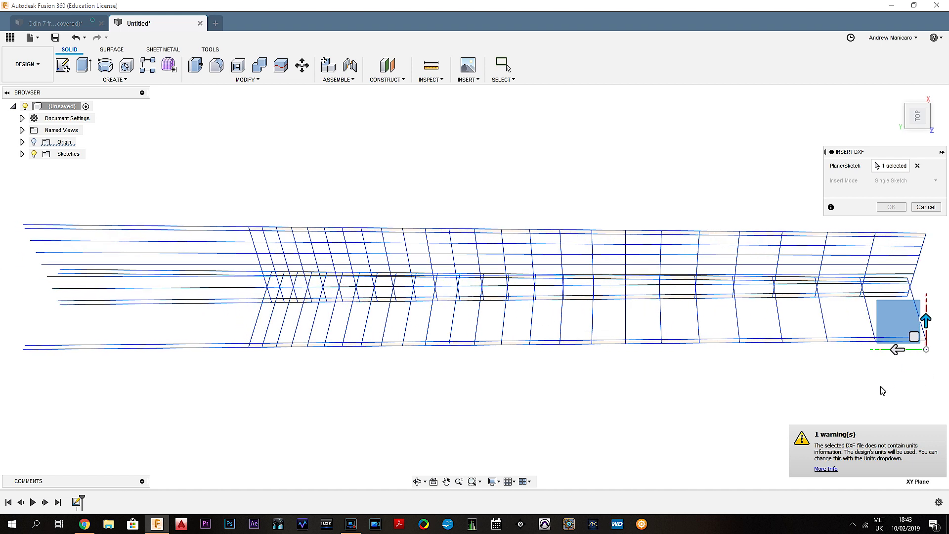
- Place the 2-string fretboard below the 7-string one (-132.325 mm X, 0.601 mm Y) and select its lines
{"action": "left_click_drag", "start_coordinate": [906, 357], "coordinate": [899, 463]}
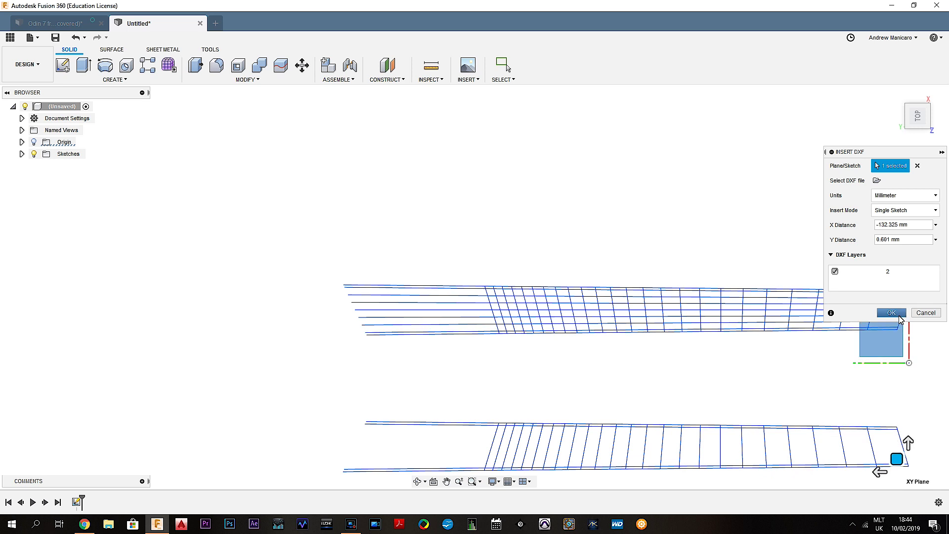
{"action": "left_click_drag", "start_coordinate": [900, 319], "coordinate": [927, 356]}
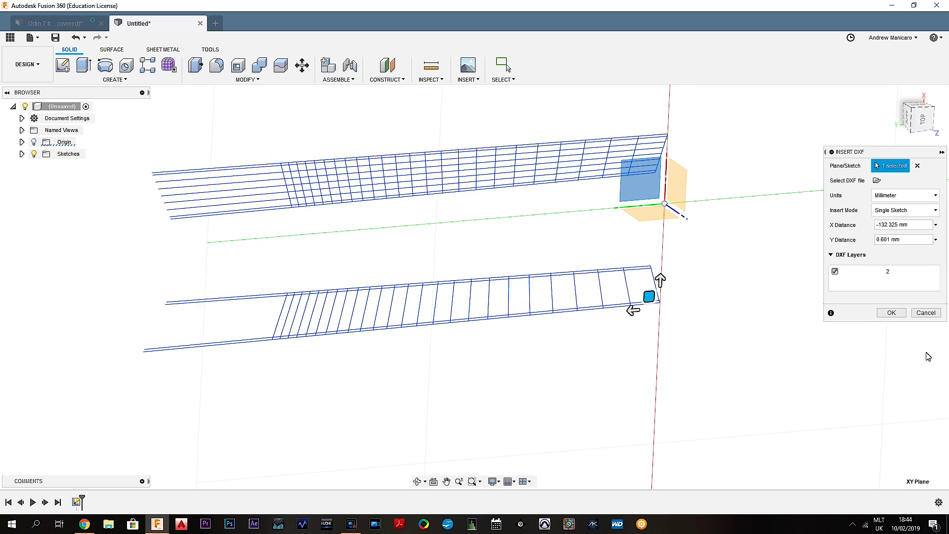
{"action": "left_click", "coordinate": [891, 312]}
{"action": "mouse_move", "coordinate": [85, 269]}
{"action": "left_mouse_down"}
{"action": "mouse_move", "coordinate": [542, 412]}
{"action": "mouse_move", "coordinate": [743, 390]}
{"action": "mouse_move", "coordinate": [745, 381]}
{"action": "mouse_move", "coordinate": [63, 284]}
{"action": "mouse_move", "coordinate": [0, 253]}
{"action": "left_mouse_up"}
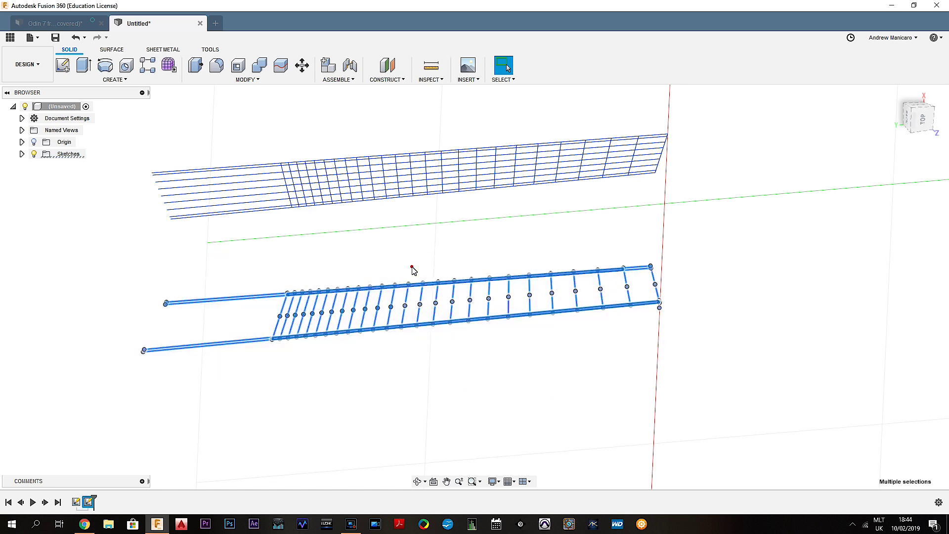
- Rotate the selected 2-string layout lines by 180 degrees with Move/Copy
{"action": "right_click", "coordinate": [413, 271]}
{"action": "left_click", "coordinate": [380, 267]}
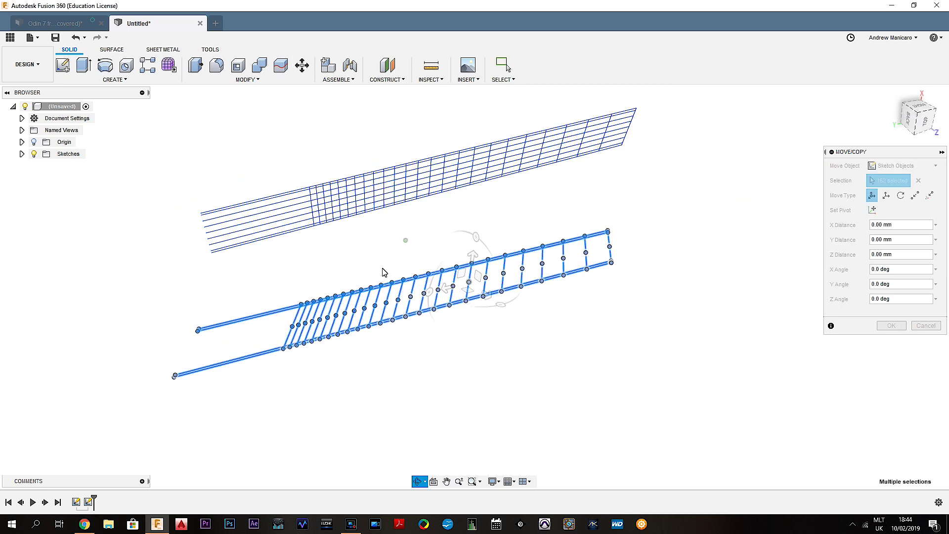
{"action": "left_click_drag", "start_coordinate": [464, 326], "coordinate": [449, 394]}
{"action": "type", "text": "1"}
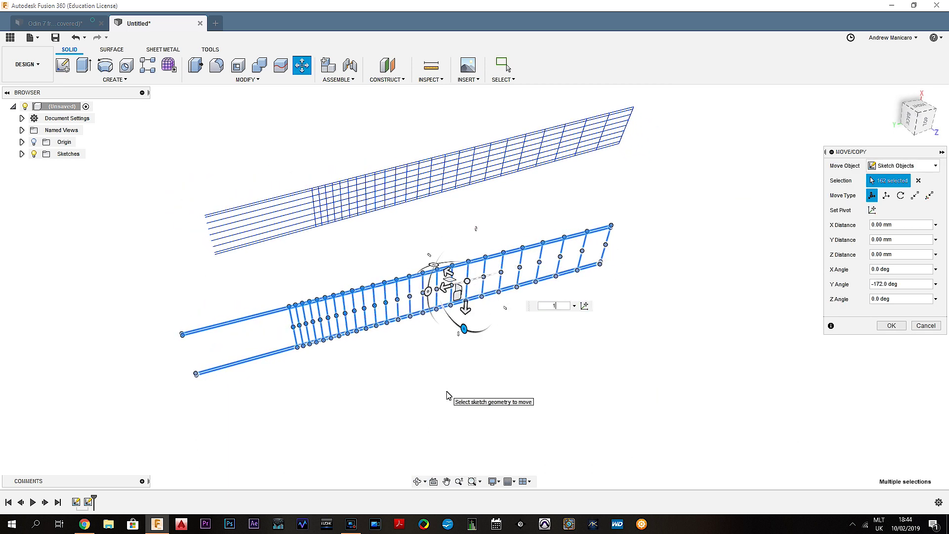
{"action": "type", "text": "80"}
{"action": "key", "text": "Return"}
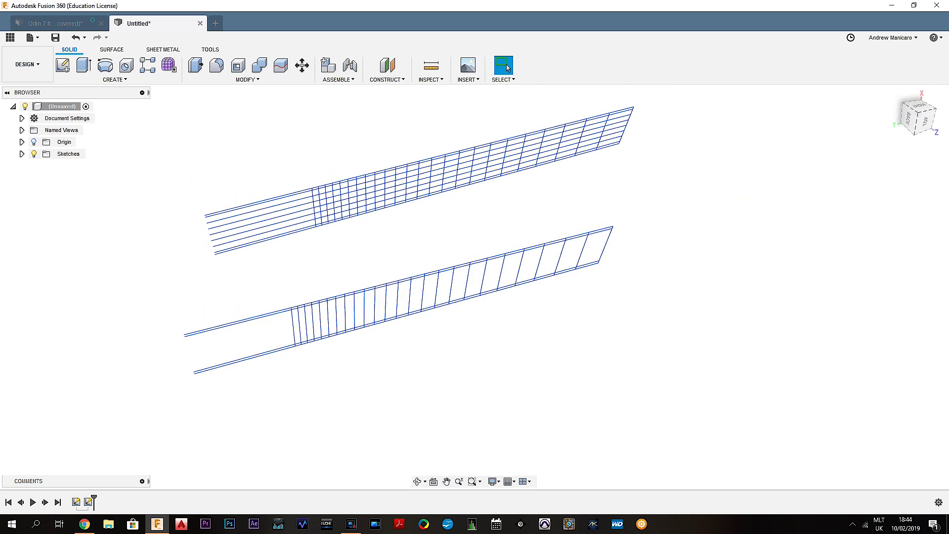
- From the top view, check a 2-string fret line measures 26.203 mm and frame both fretboards
{"action": "left_click", "coordinate": [925, 120]}
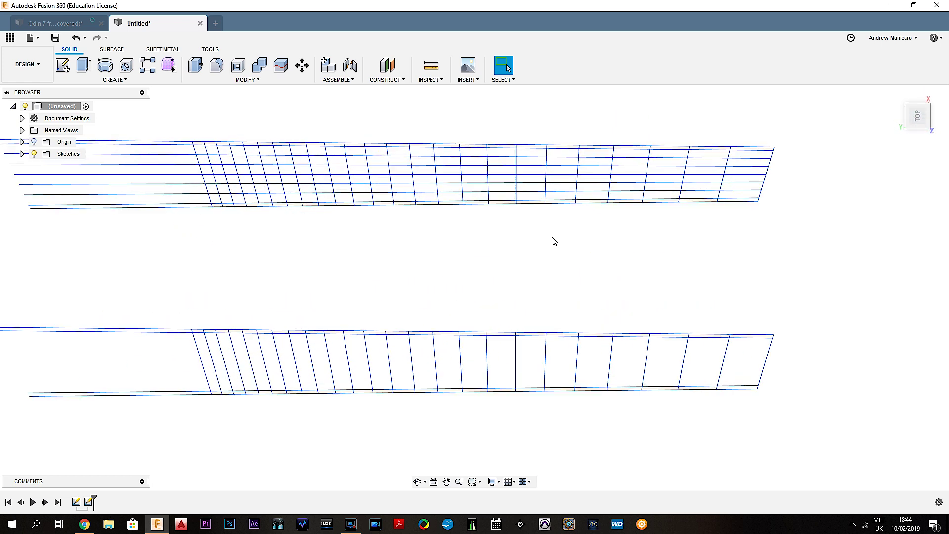
{"action": "scroll", "coordinate": [554, 257], "scroll_direction": "up", "scroll_amount": 2}
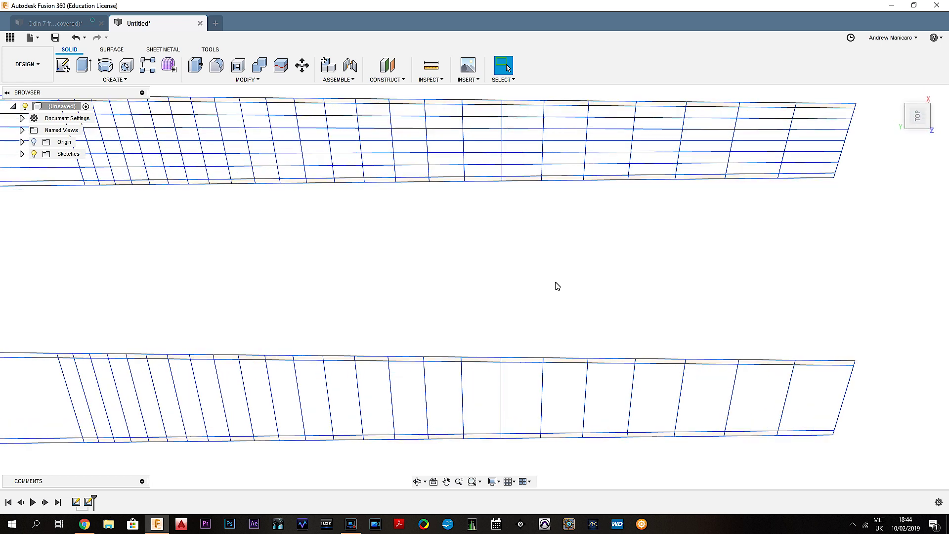
{"action": "left_click", "coordinate": [543, 381]}
{"action": "left_click", "coordinate": [543, 417]}
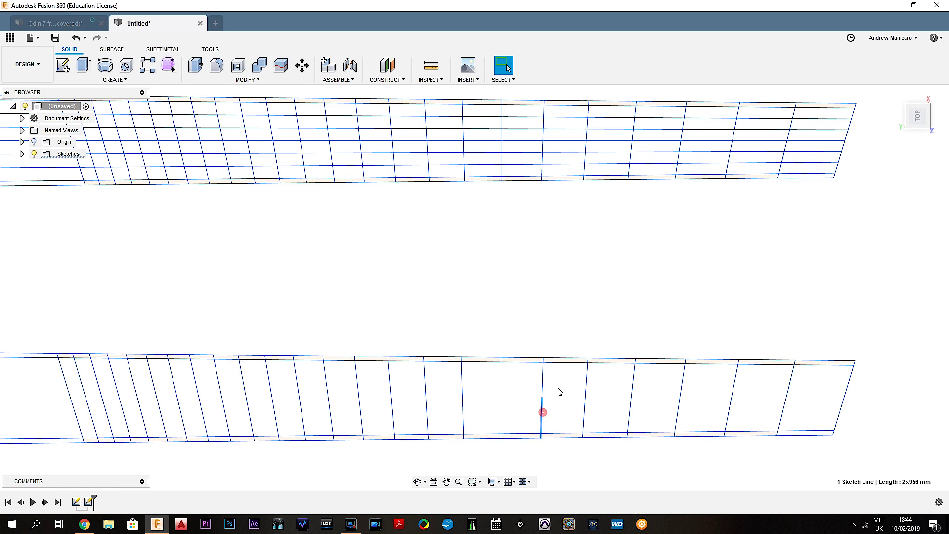
{"action": "left_click", "coordinate": [501, 379]}
{"action": "scroll", "coordinate": [409, 379], "scroll_direction": "down", "scroll_amount": 2}
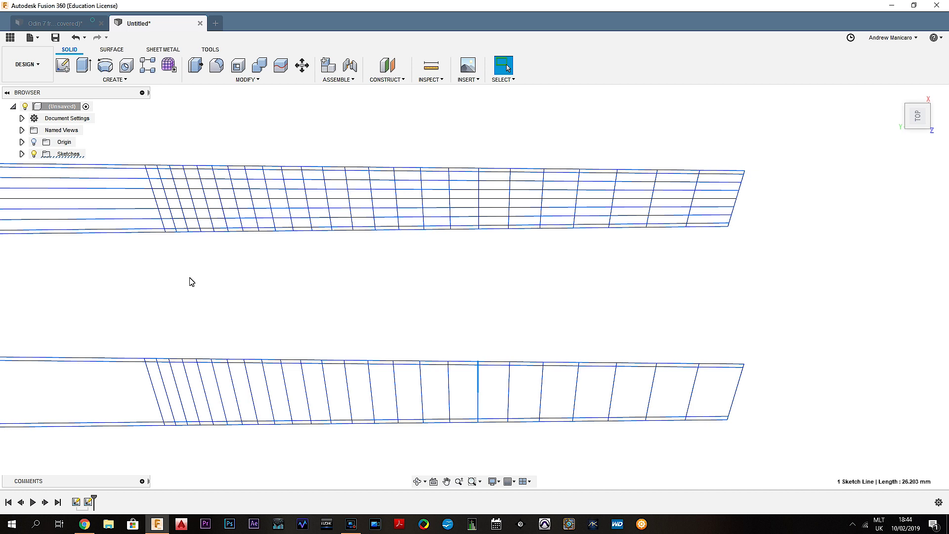
{"action": "mouse_move", "coordinate": [192, 282]}
{"action": "left_mouse_down"}
{"action": "mouse_move", "coordinate": [351, 264]}
{"action": "mouse_move", "coordinate": [318, 268]}
{"action": "left_mouse_up"}
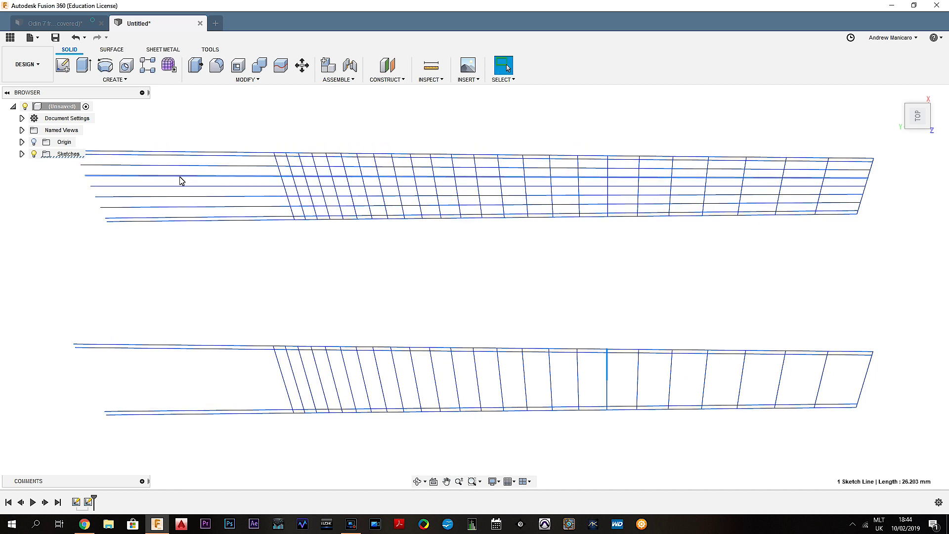
- Switch to the Odin 7 fretboard design and zoom into the guitar body with its fanned fret grid
{"action": "left_click", "coordinate": [70, 24]}
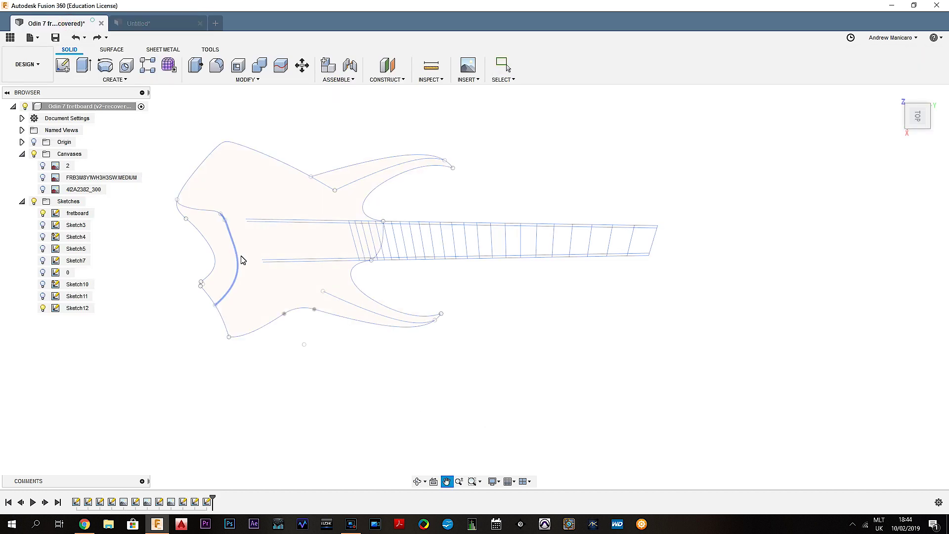
{"action": "scroll", "coordinate": [297, 300], "scroll_direction": "down", "scroll_amount": 2}
{"action": "key", "text": "Escape"}
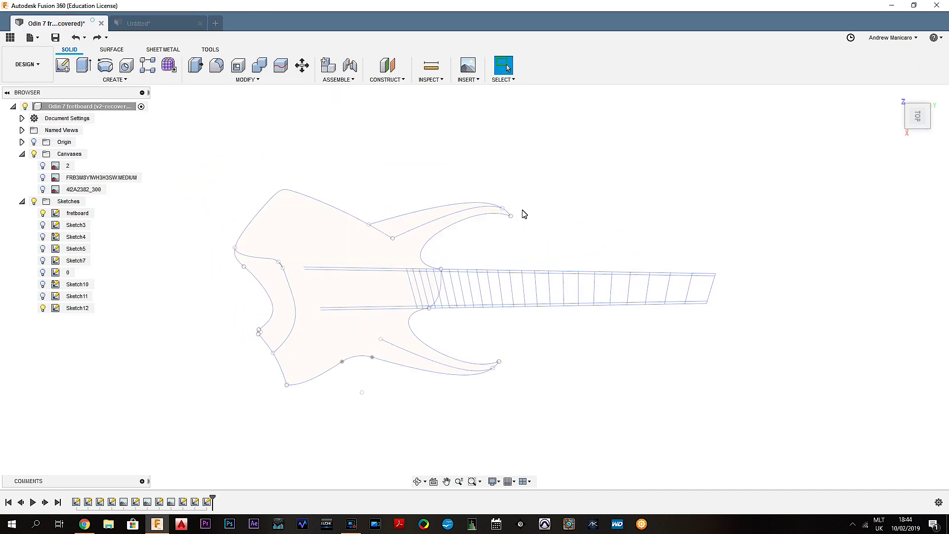
{"action": "scroll", "coordinate": [524, 213], "scroll_direction": "up", "scroll_amount": 3}
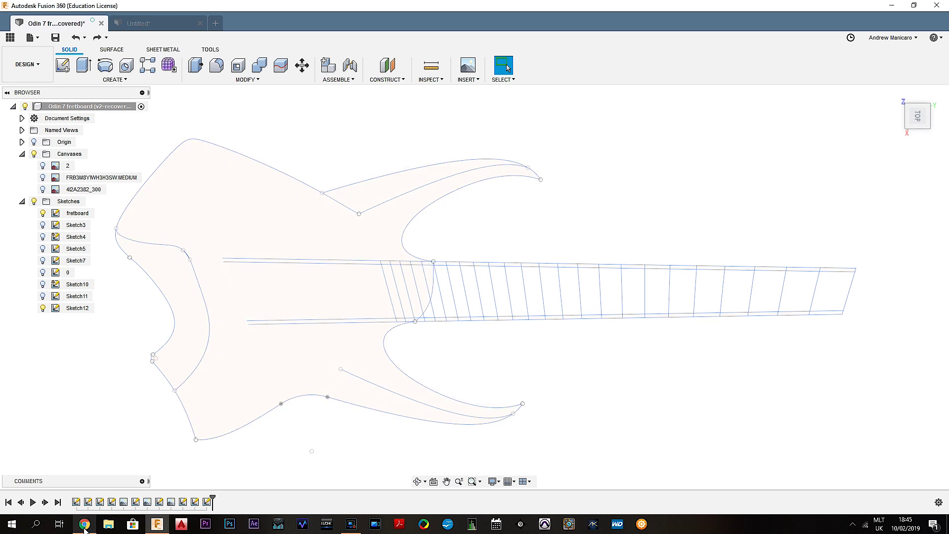
- Bring the FretFind2D page with the 2-string, 24-fret design back to the front
{"action": "mouse_move", "coordinate": [85, 529]}
{"action": "left_click", "coordinate": [96, 487]}
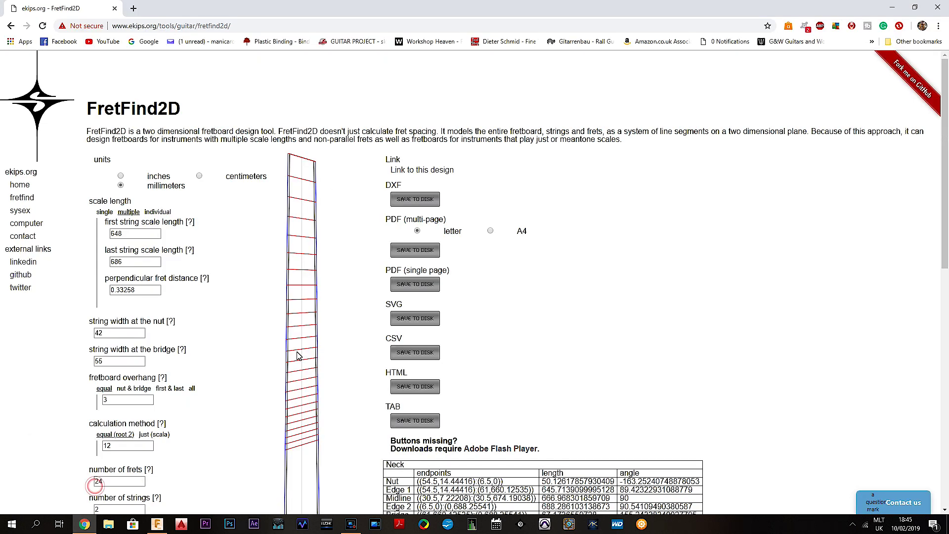